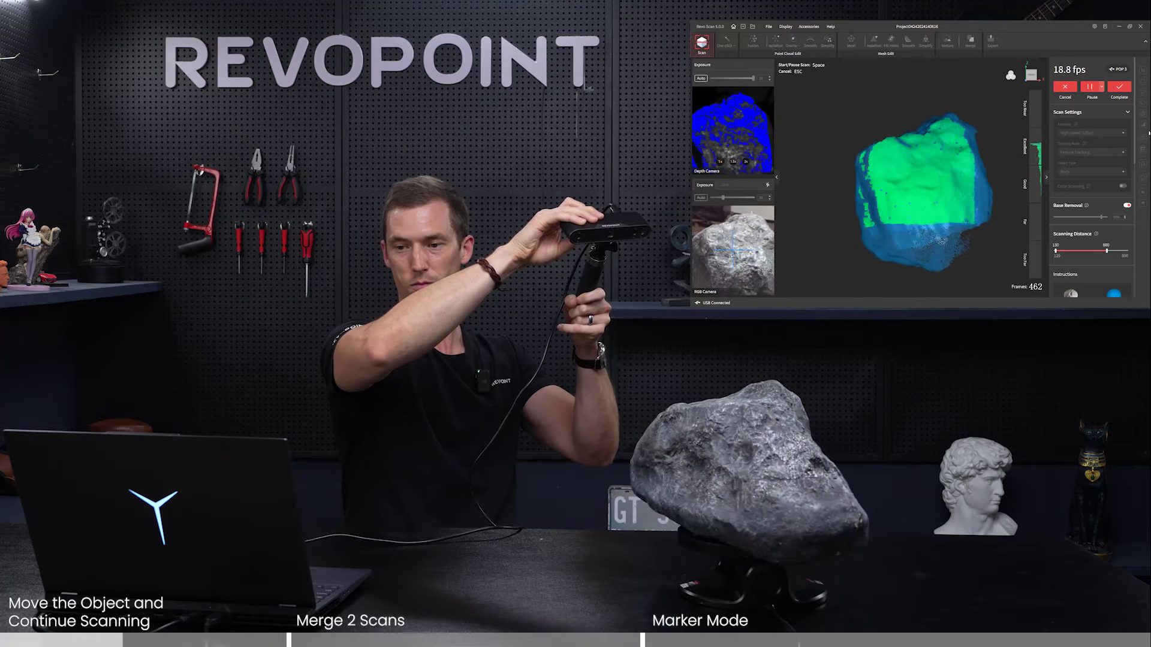
Pause to flip the rock, capture its other side, then pause again at 1135 frames
key(space)
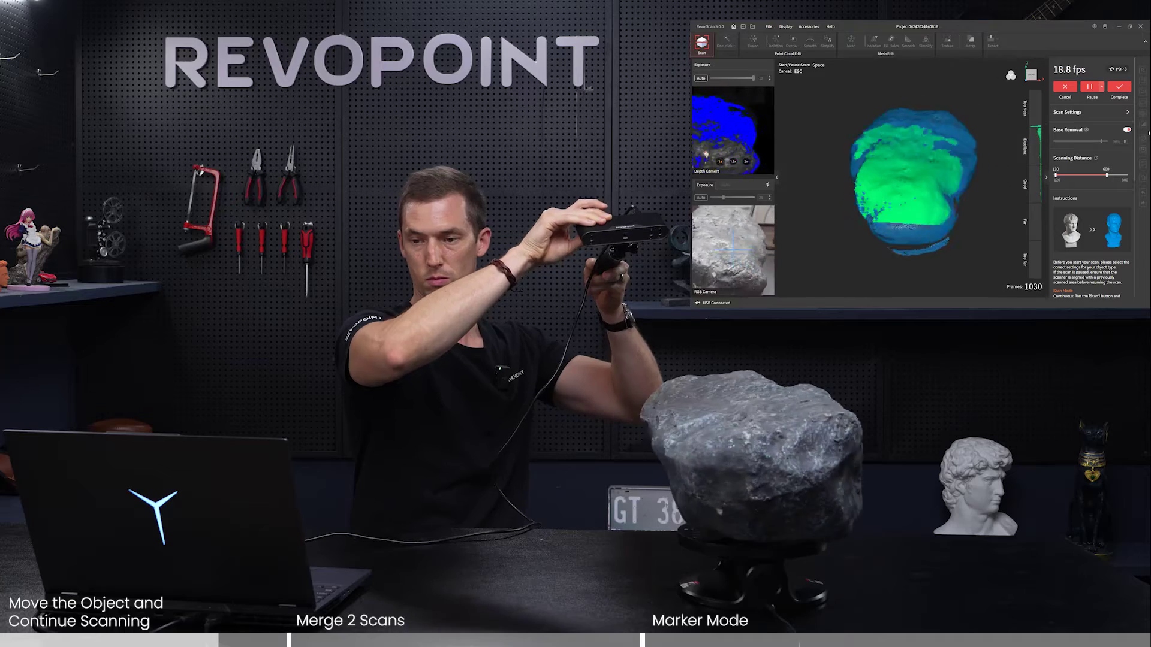
key(space)
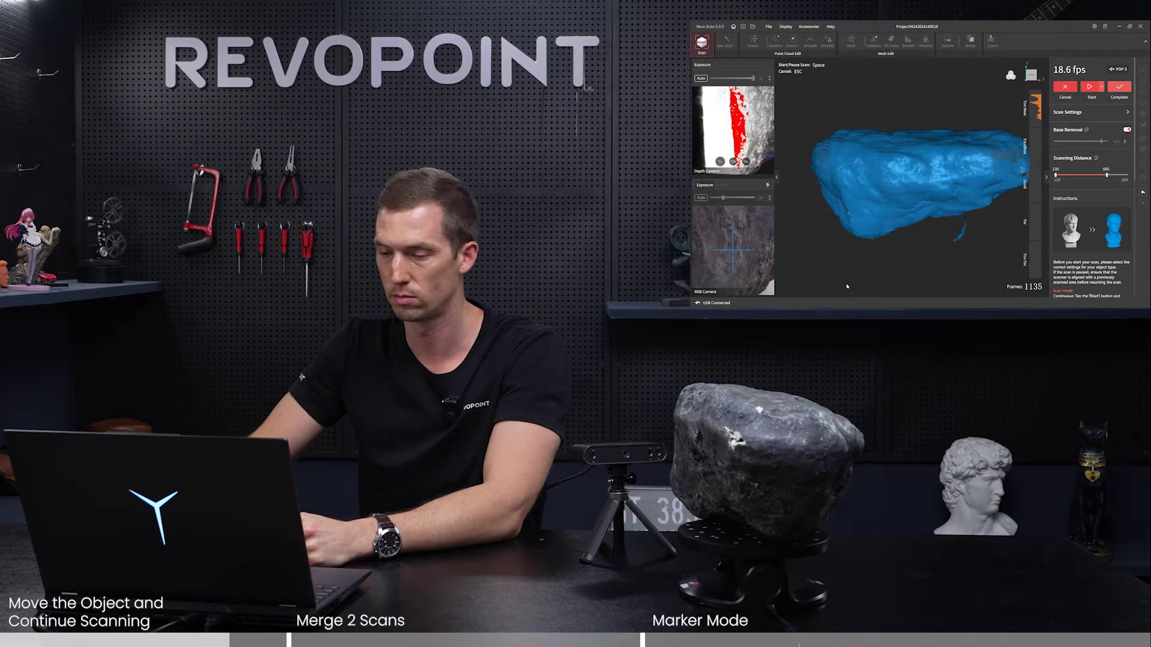
Complete the scan and apply One-click Edit to fuse and mesh it into model 0424_03
click(1120, 87)
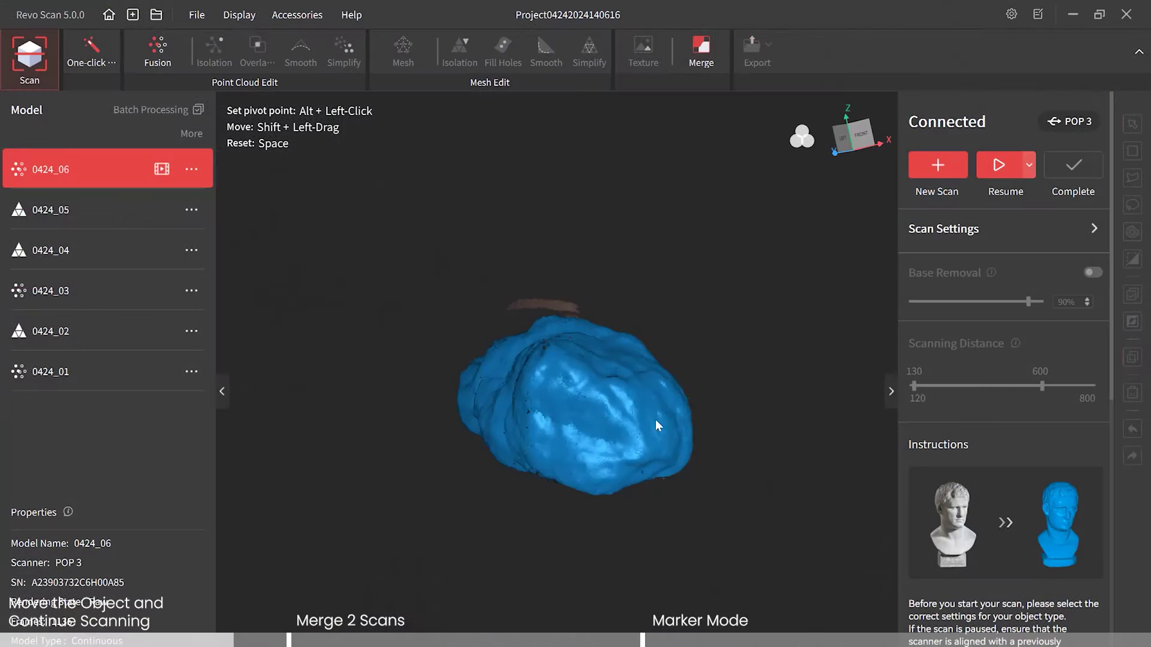
drag(656, 419, 585, 439)
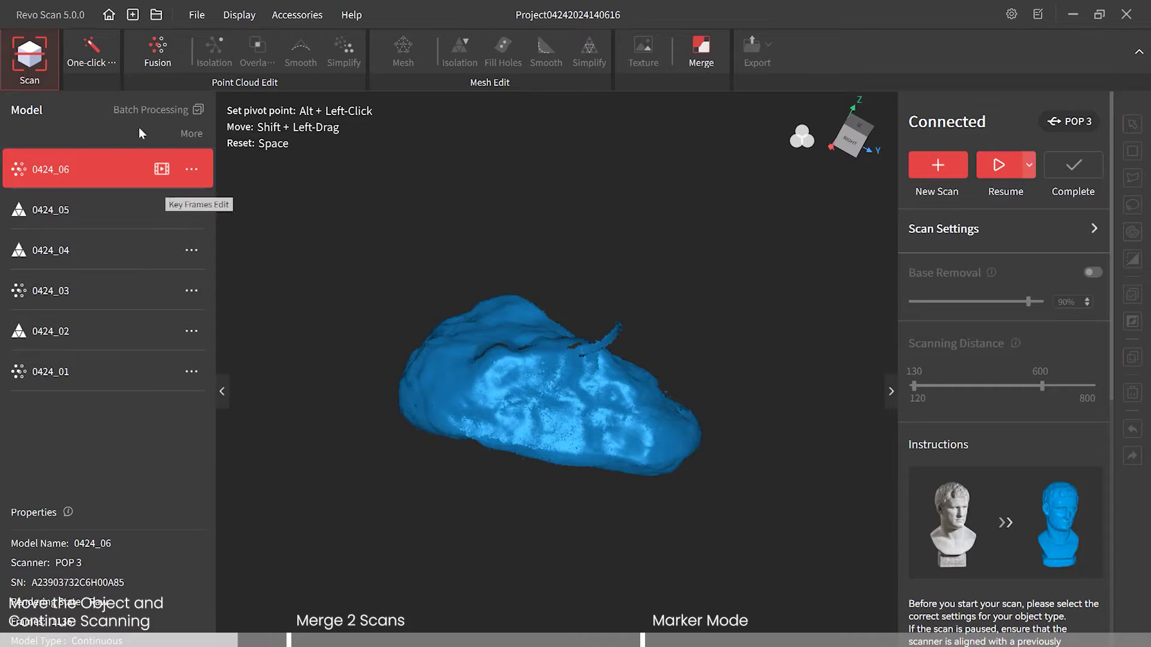
click(84, 58)
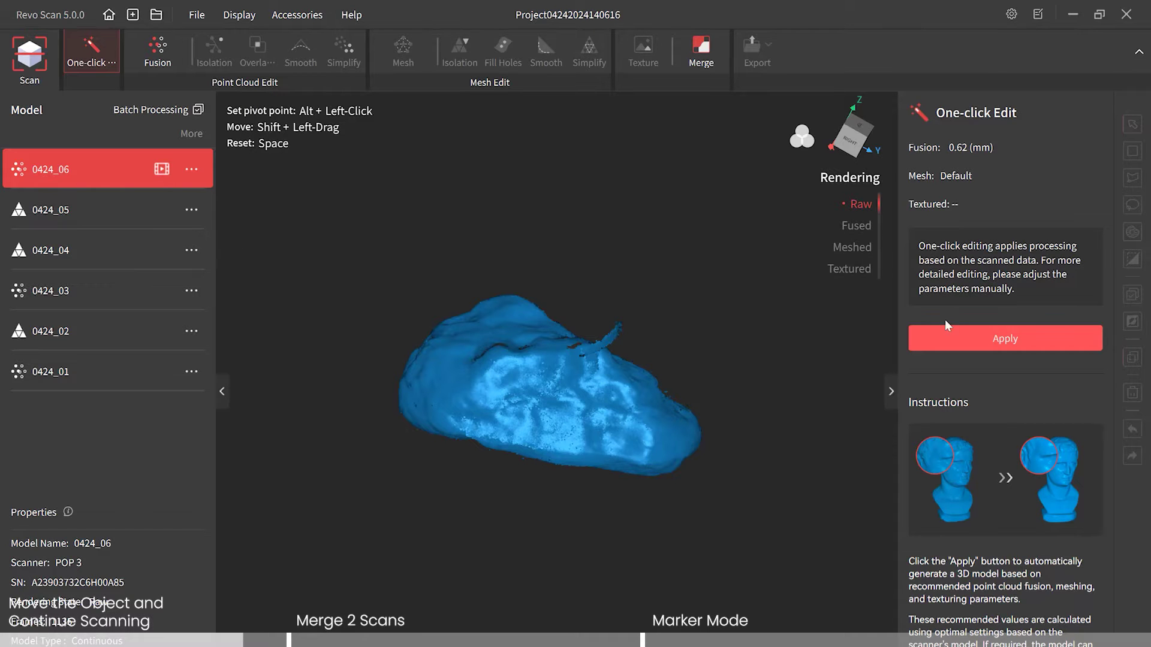
click(999, 337)
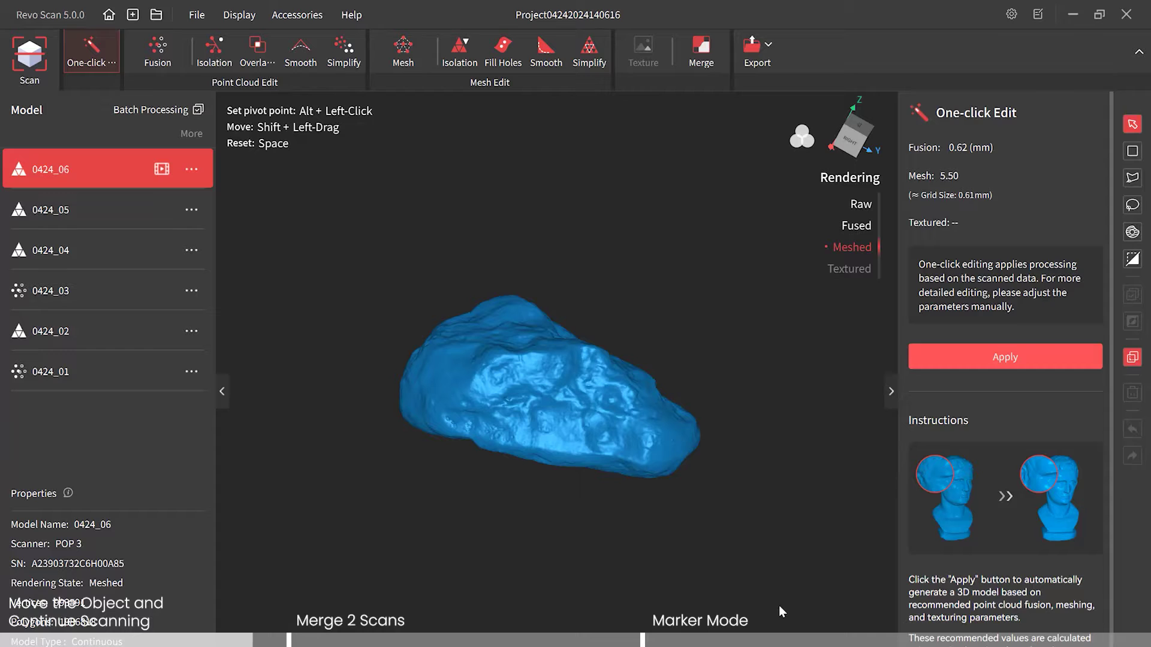
drag(779, 605, 630, 400)
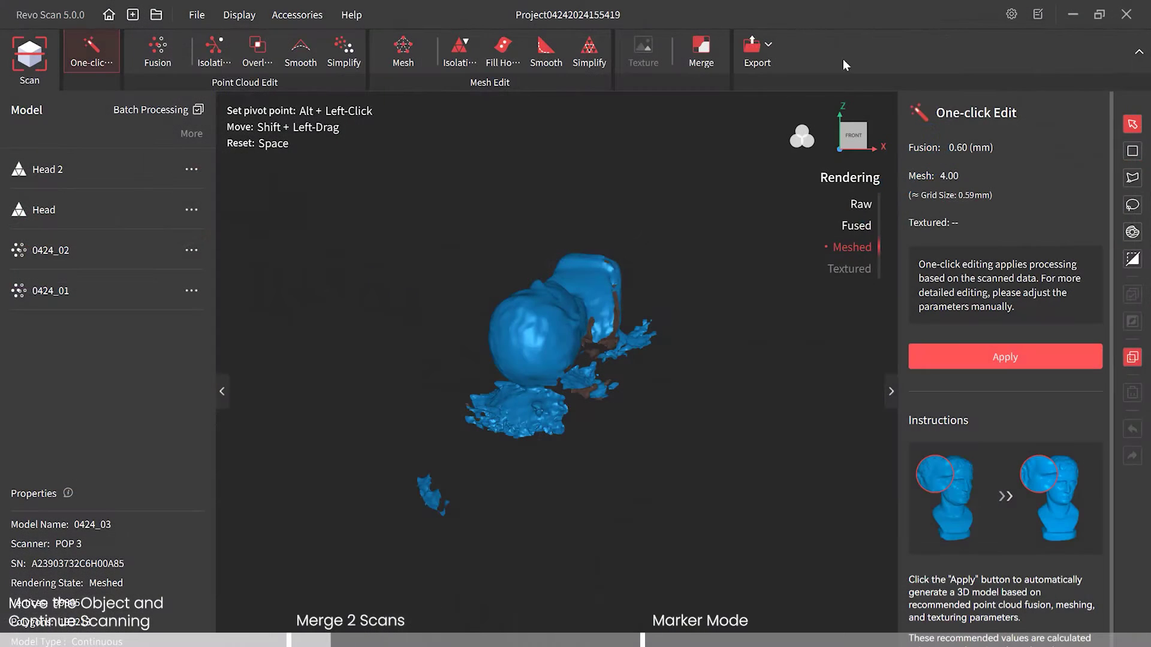
Select raw scan 0424_02 and show its Fusion settings (Advanced, 0.79 mm point distance)
click(702, 54)
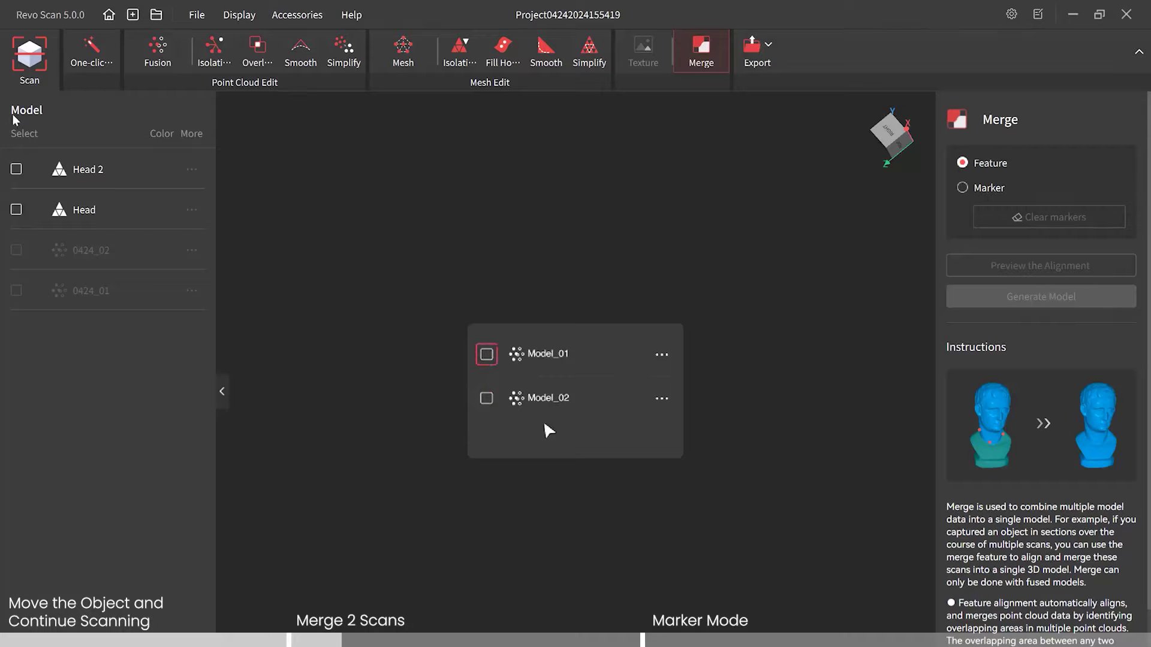
click(88, 64)
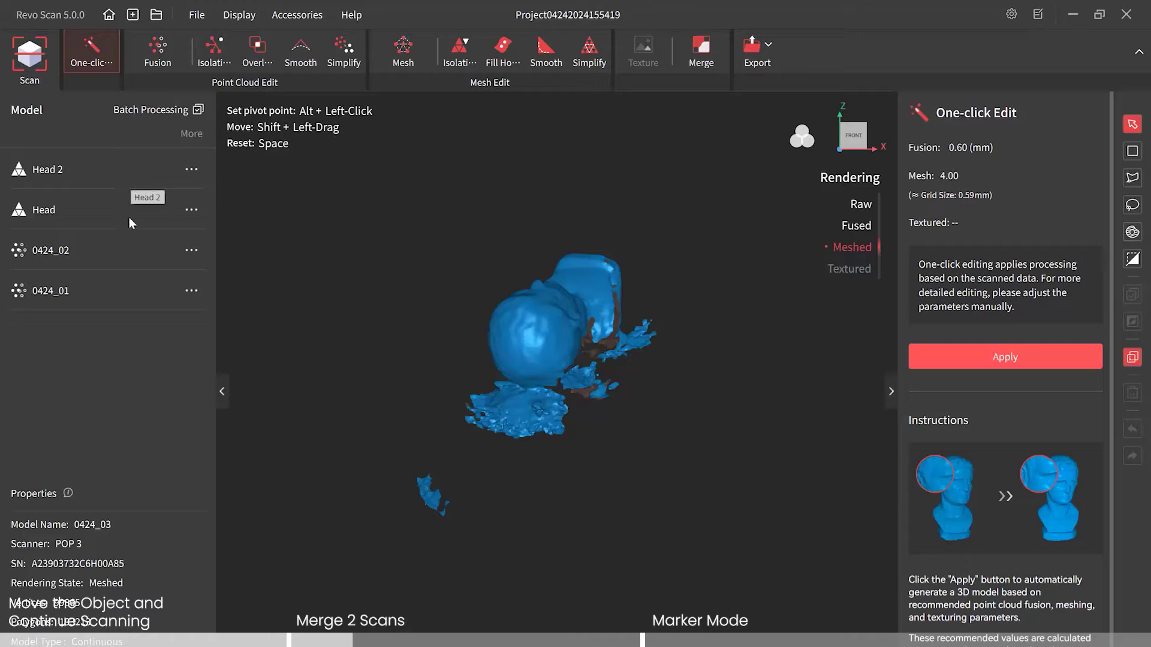
click(91, 246)
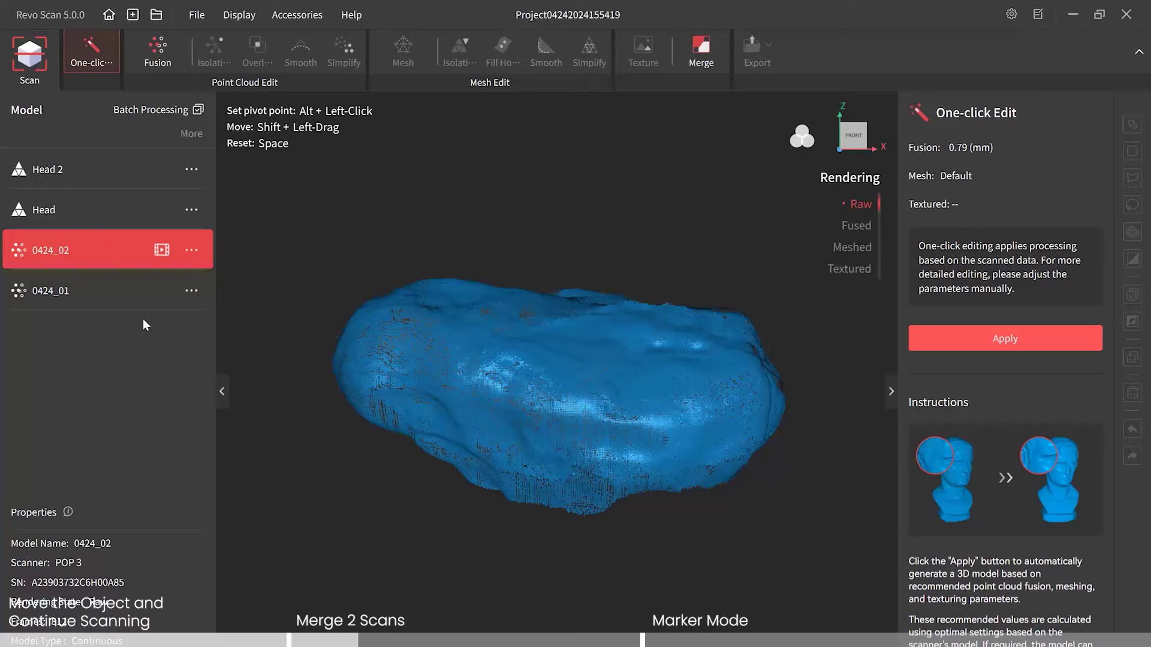
click(151, 60)
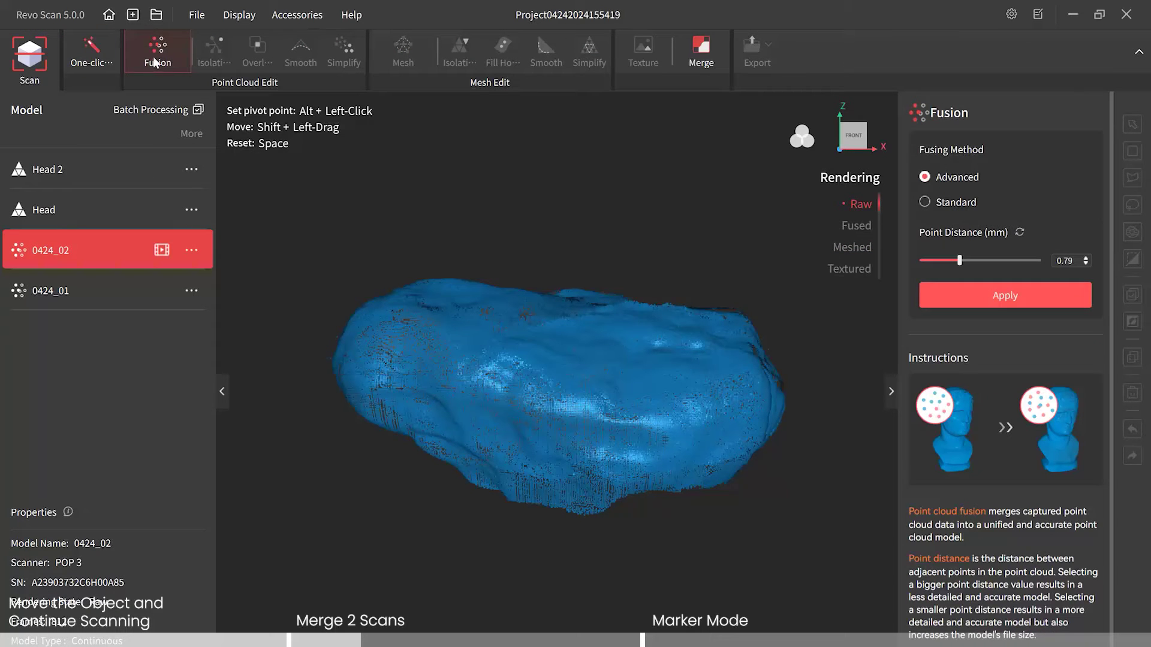
Fuse the 0424_02 point cloud using Advanced mode at 0.79 mm point distance
click(1005, 298)
click(971, 296)
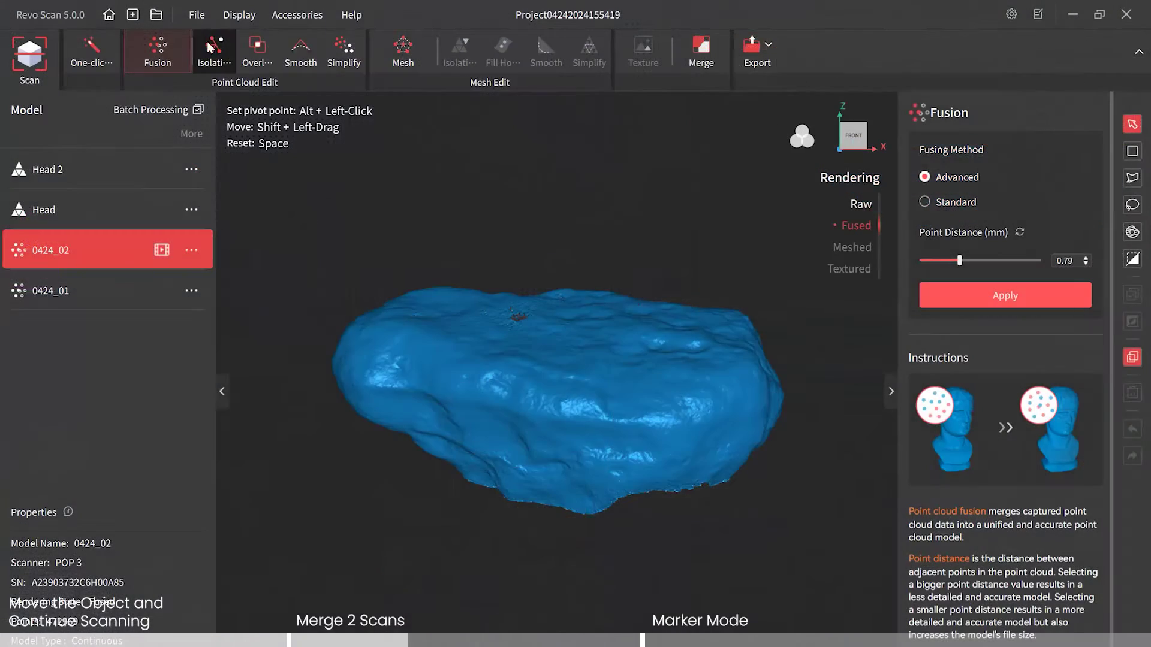
click(211, 49)
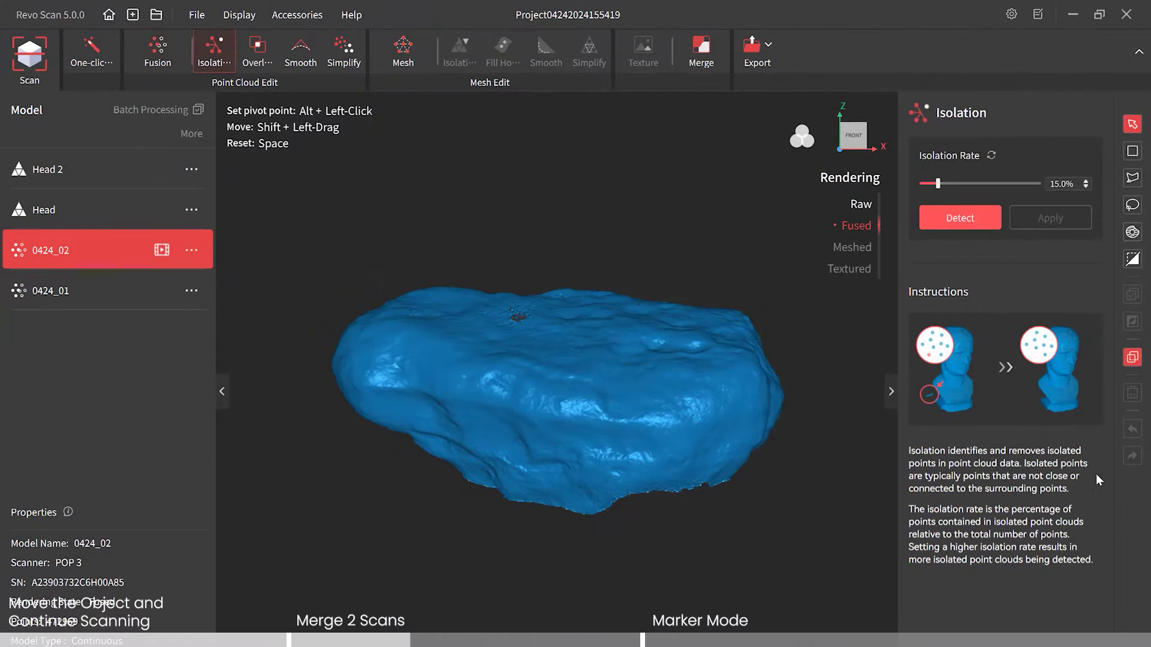
Detect and remove isolated points at 15% and overlapping points within 1.59 mm from 0424_02
click(966, 219)
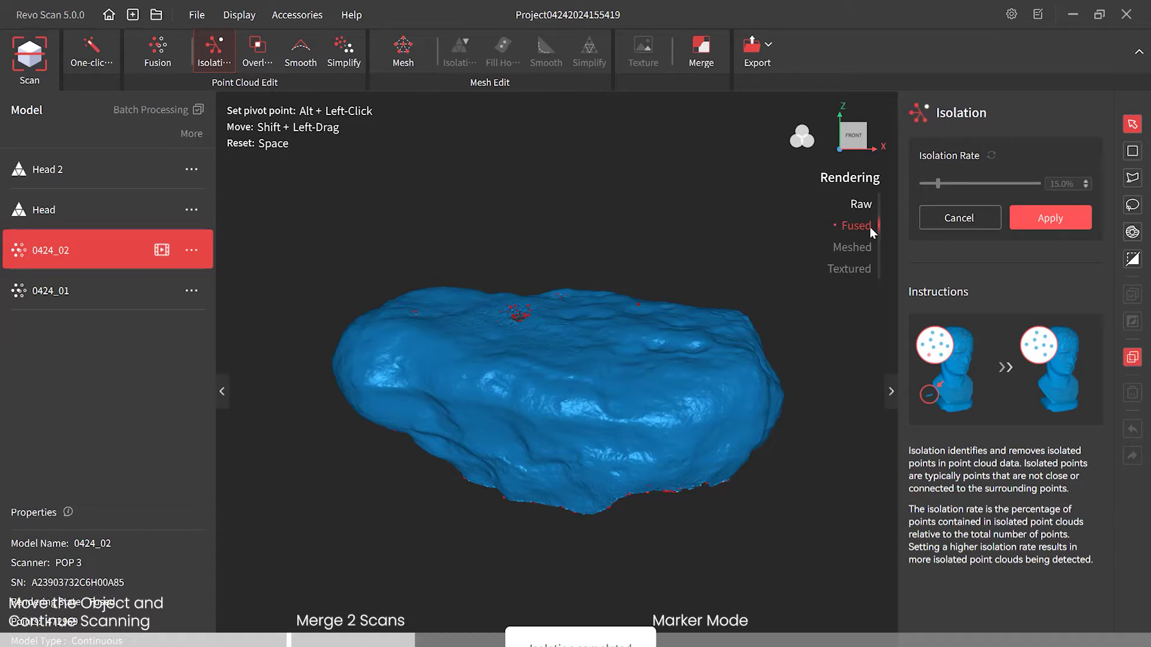
click(1042, 218)
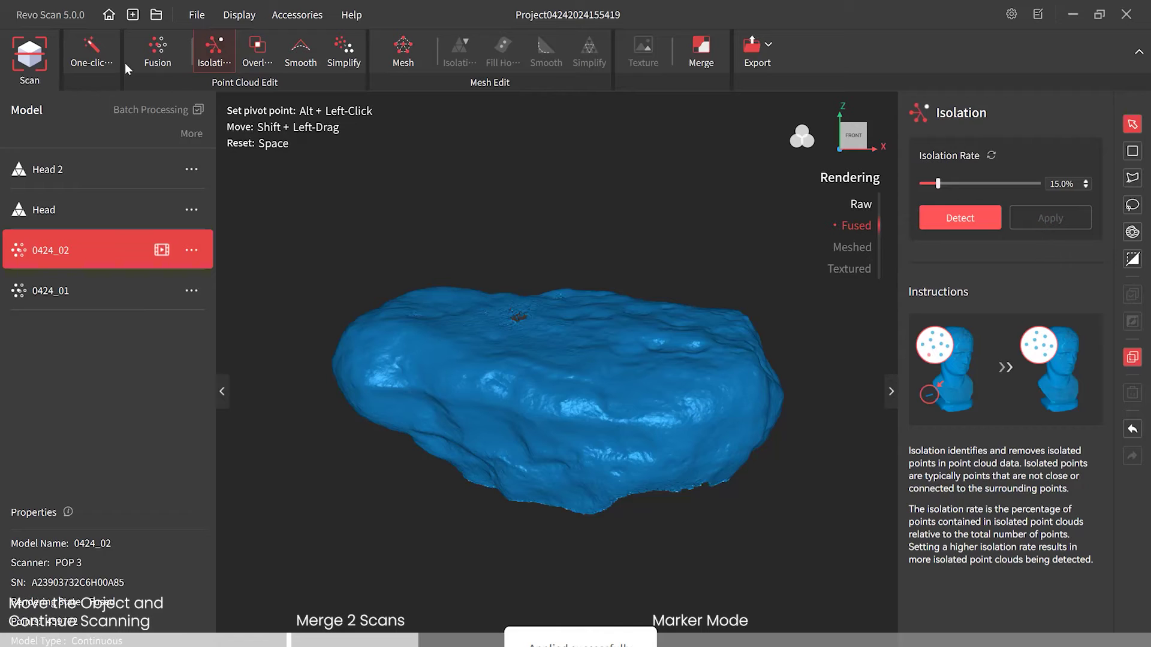
click(253, 62)
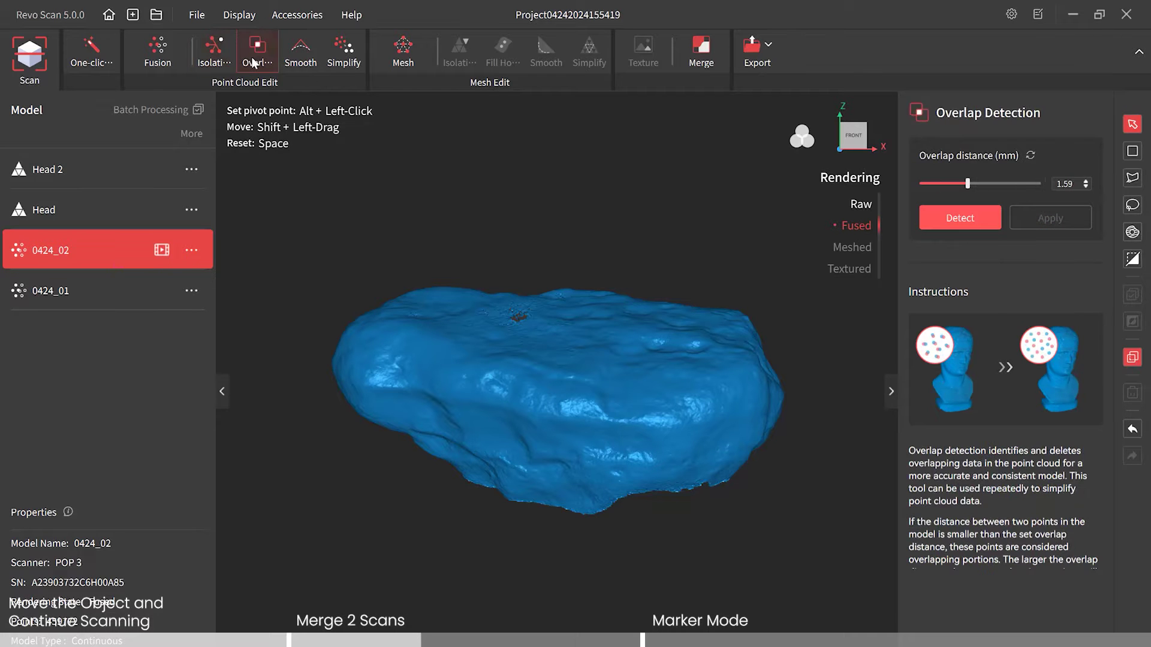
click(947, 225)
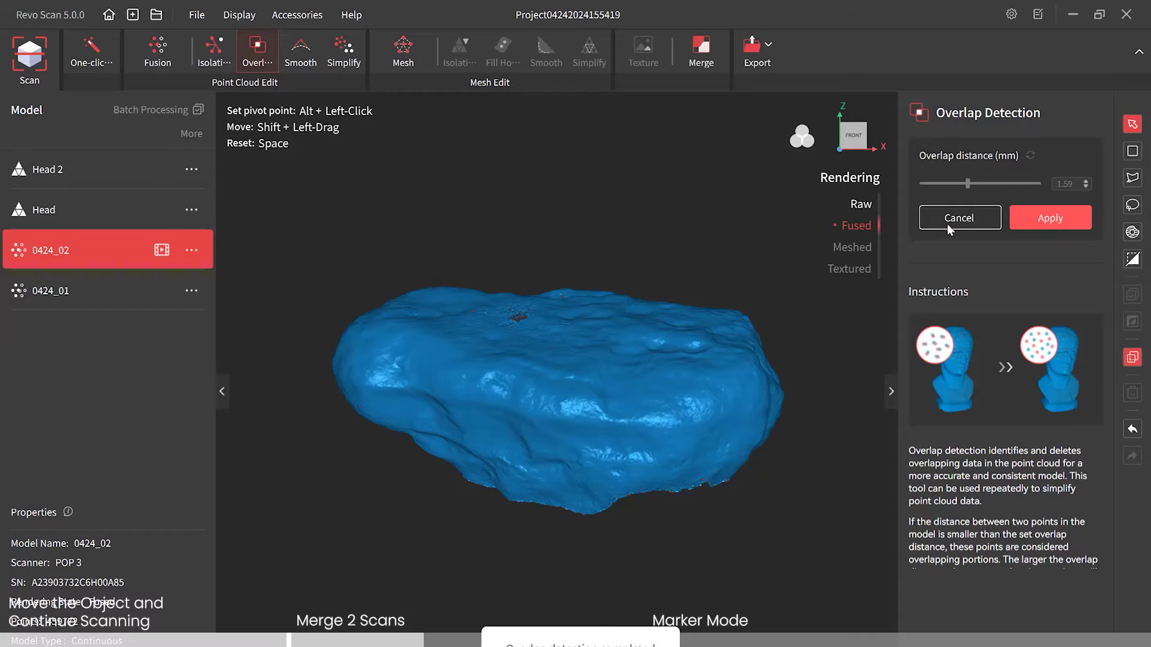
click(1075, 219)
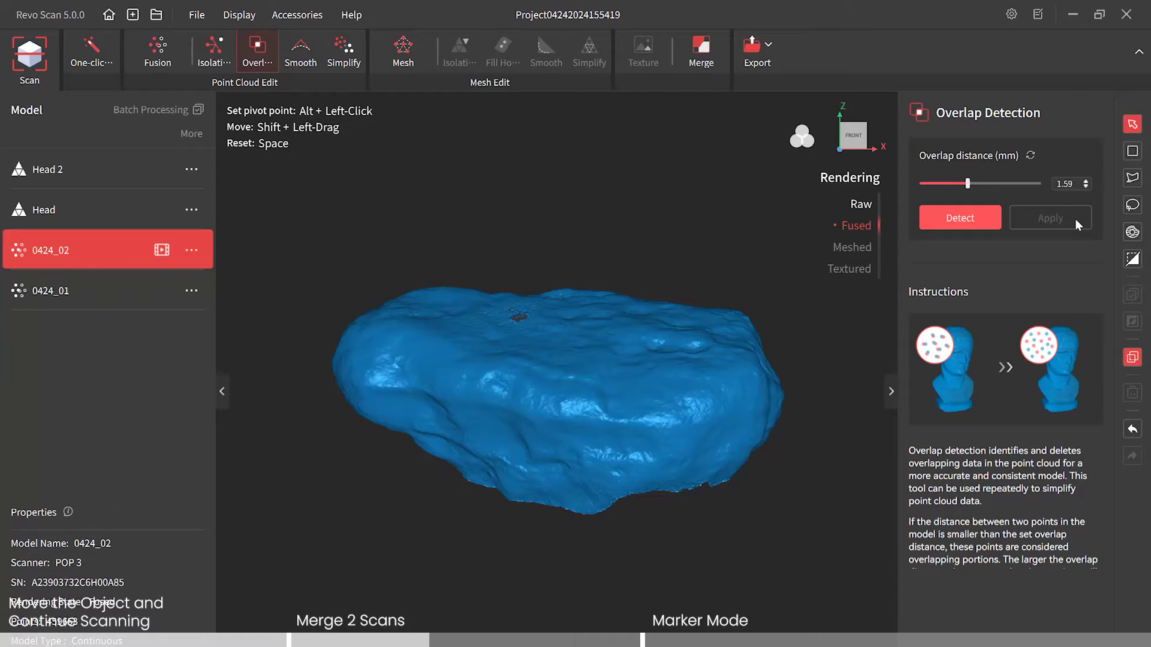
Select scan 0424_01 and fuse it with point distance raised to 0.79 mm
click(84, 292)
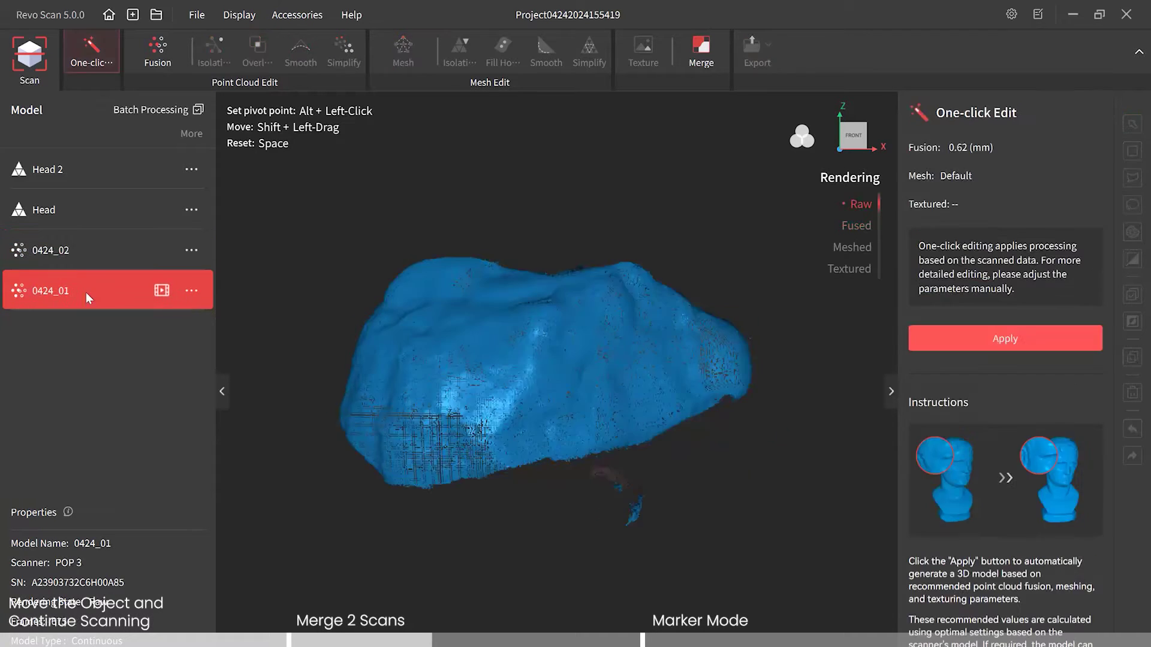
click(155, 50)
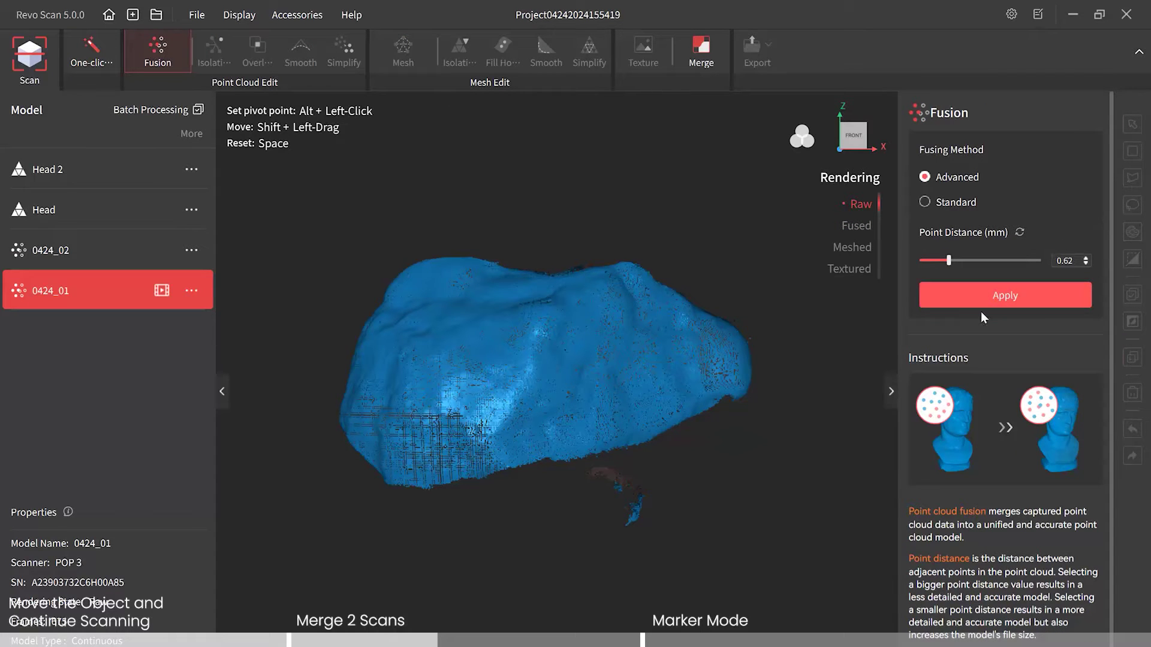
click(1086, 258)
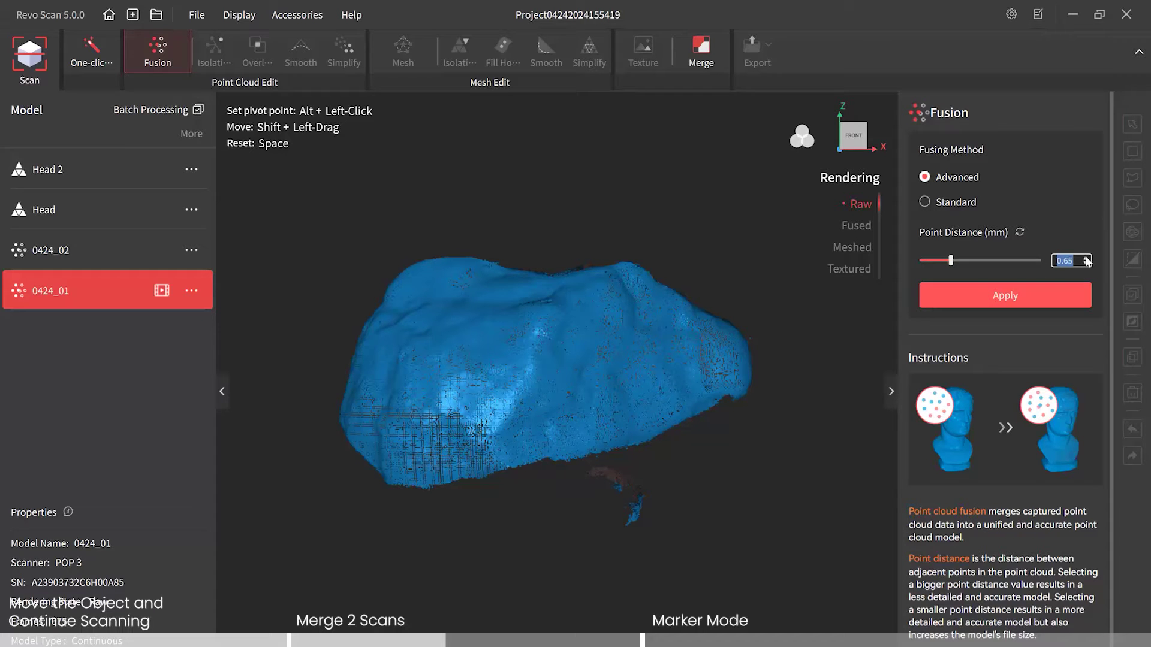
click(1086, 258)
click(1086, 259)
click(1087, 259)
click(1087, 258)
click(1087, 259)
click(1022, 299)
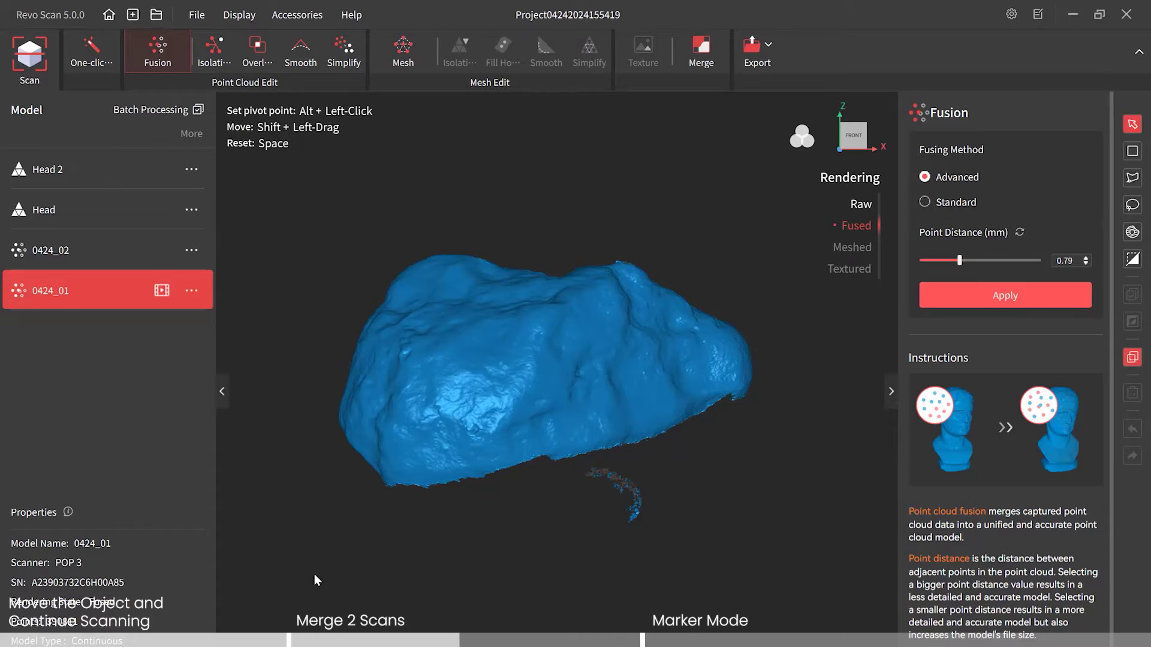
click(214, 51)
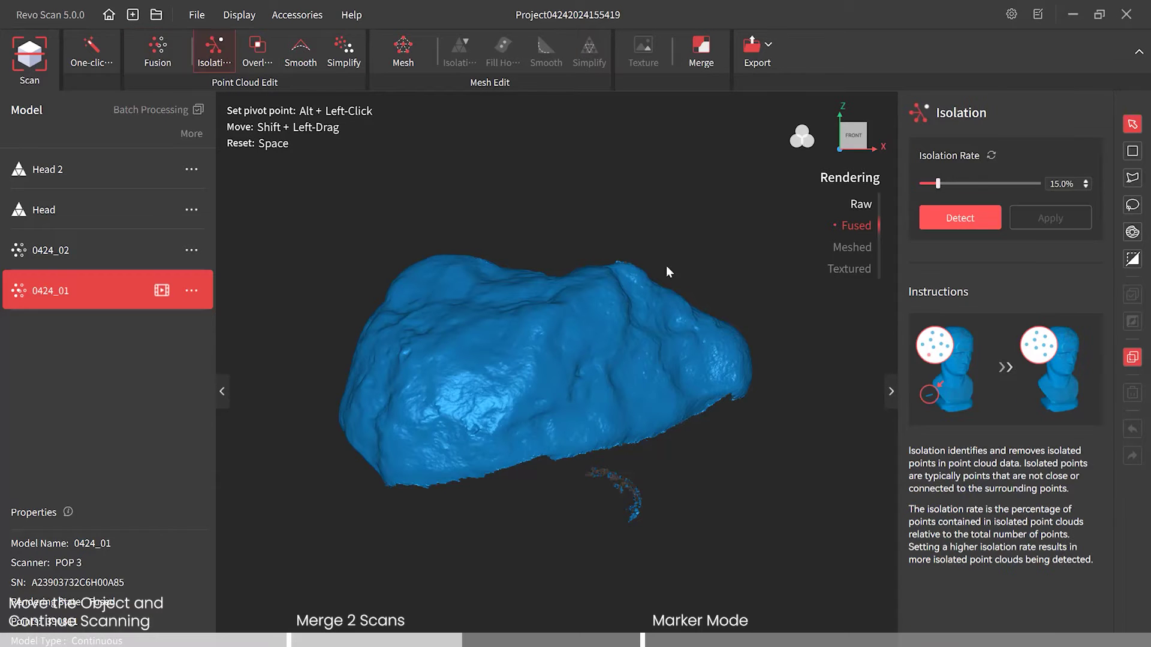
Remove isolated points at 15% and overlapping points at 1.59 mm from scan 0424_01
click(971, 218)
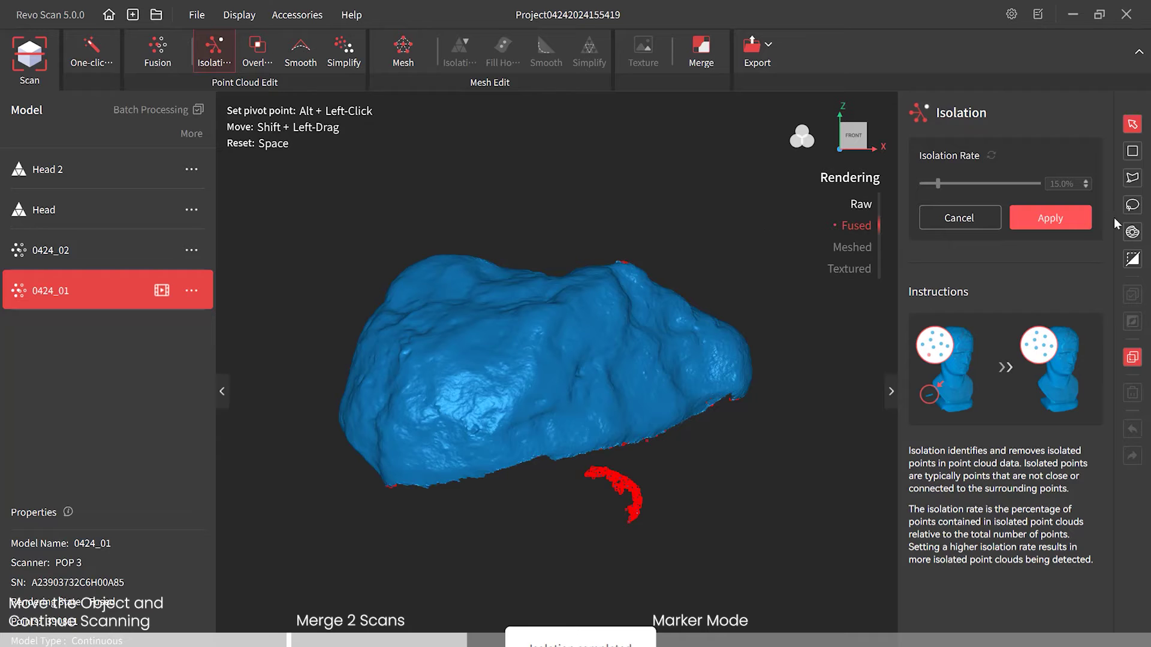
click(1067, 221)
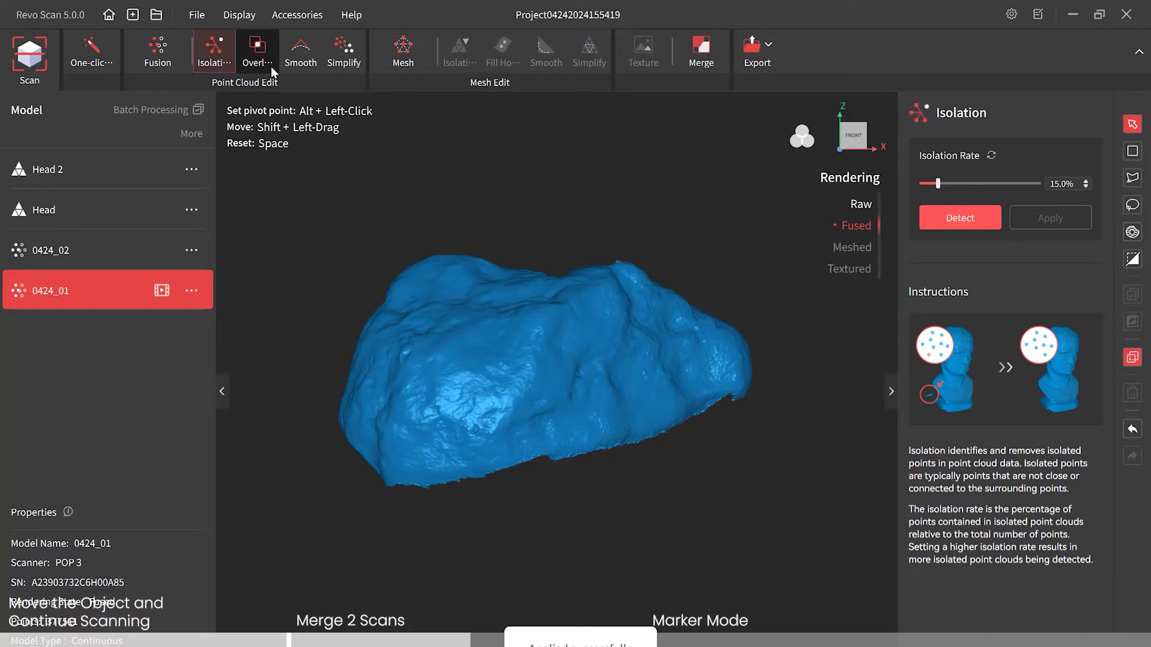
click(256, 57)
click(974, 219)
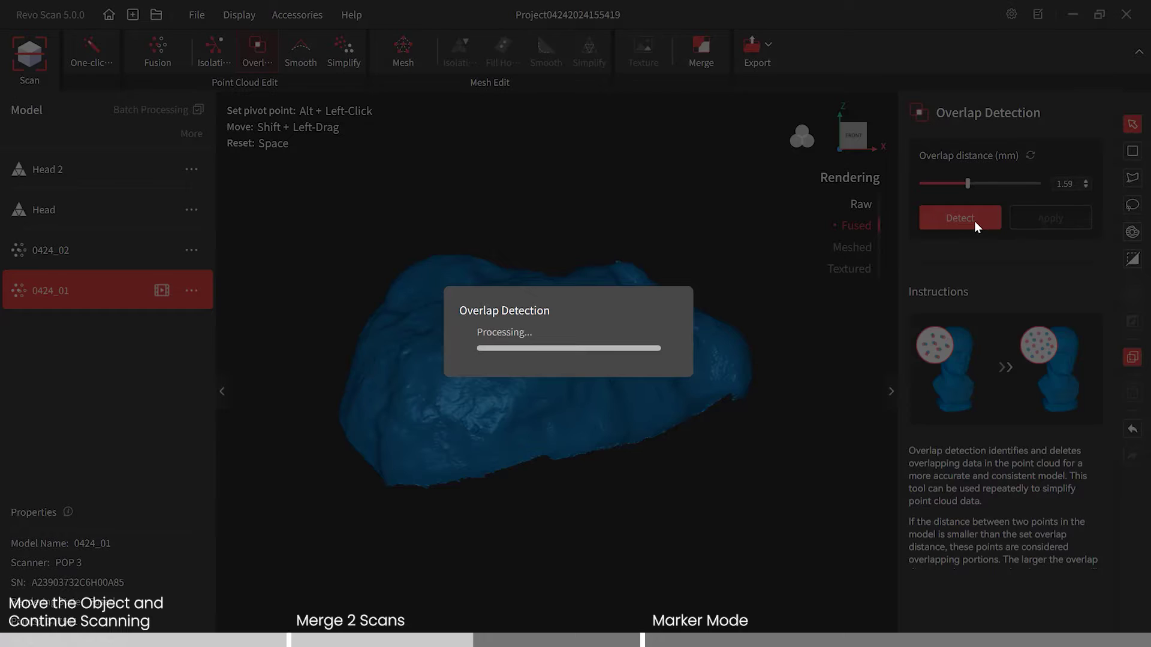
click(1067, 216)
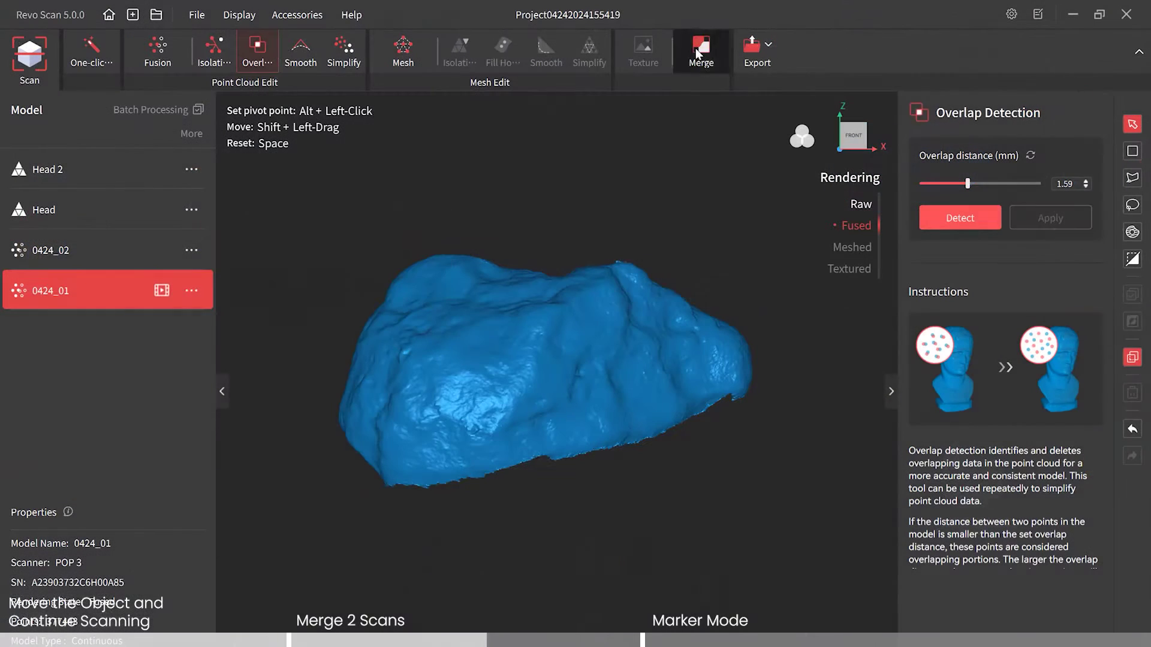
Start a merge with scans 0424_02 and 0424_01 ticked, then choose Marker alignment
click(698, 52)
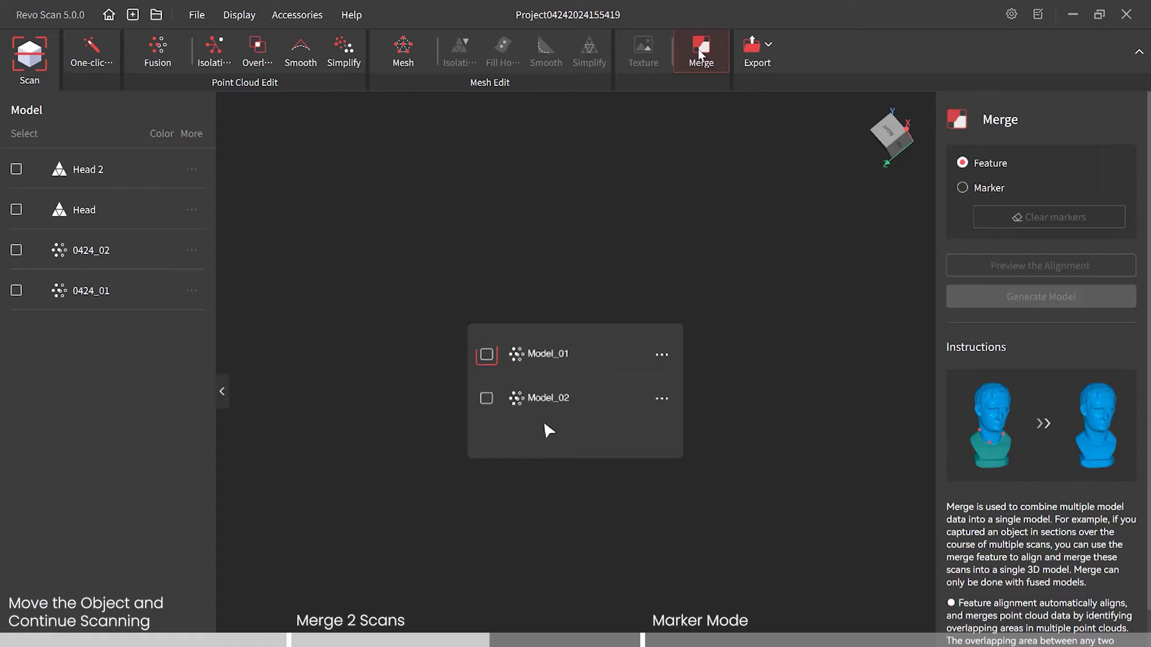
click(17, 250)
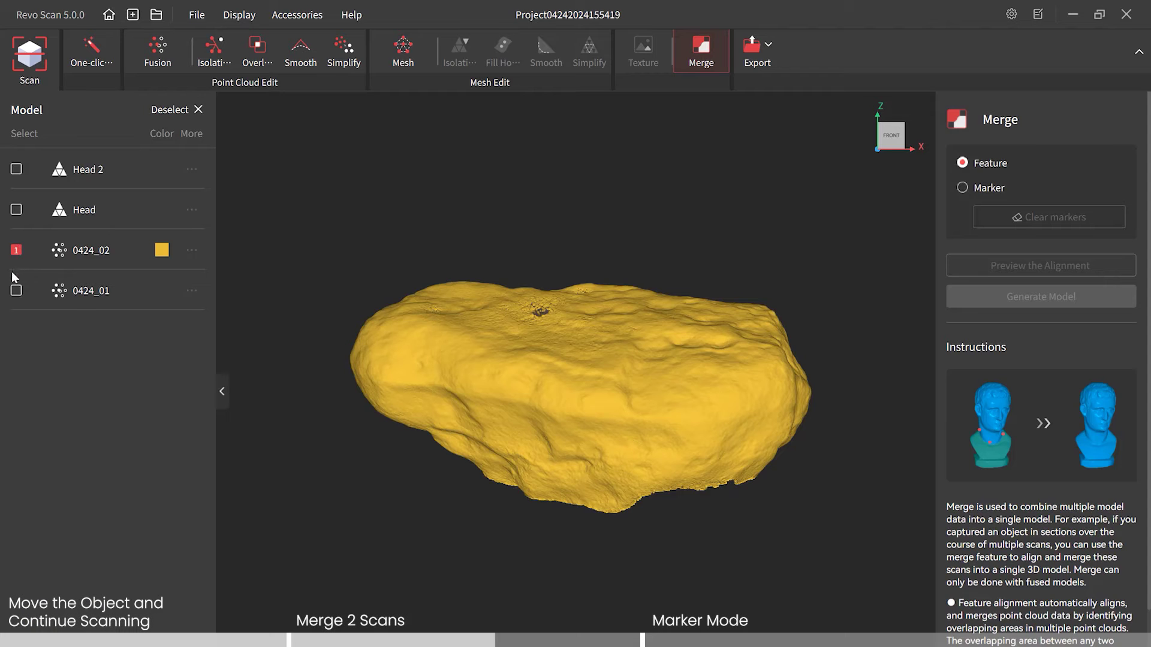
click(17, 290)
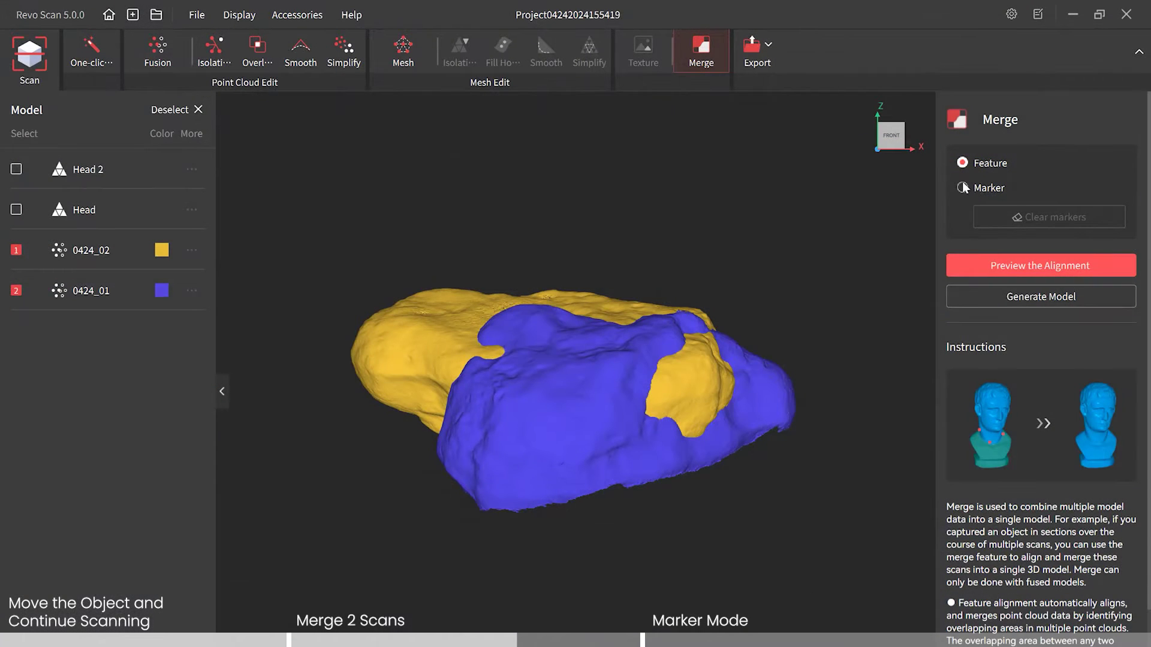
click(962, 188)
Tick both scans for marker merging, then revert to Feature alignment and preview it
click(16, 250)
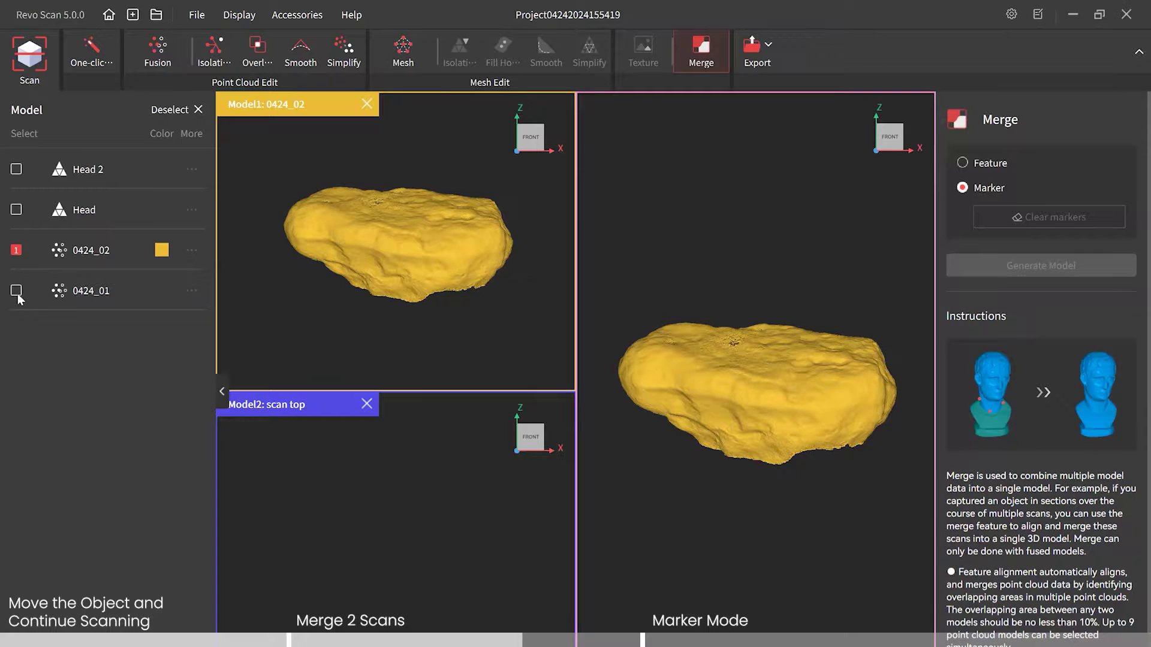
click(17, 291)
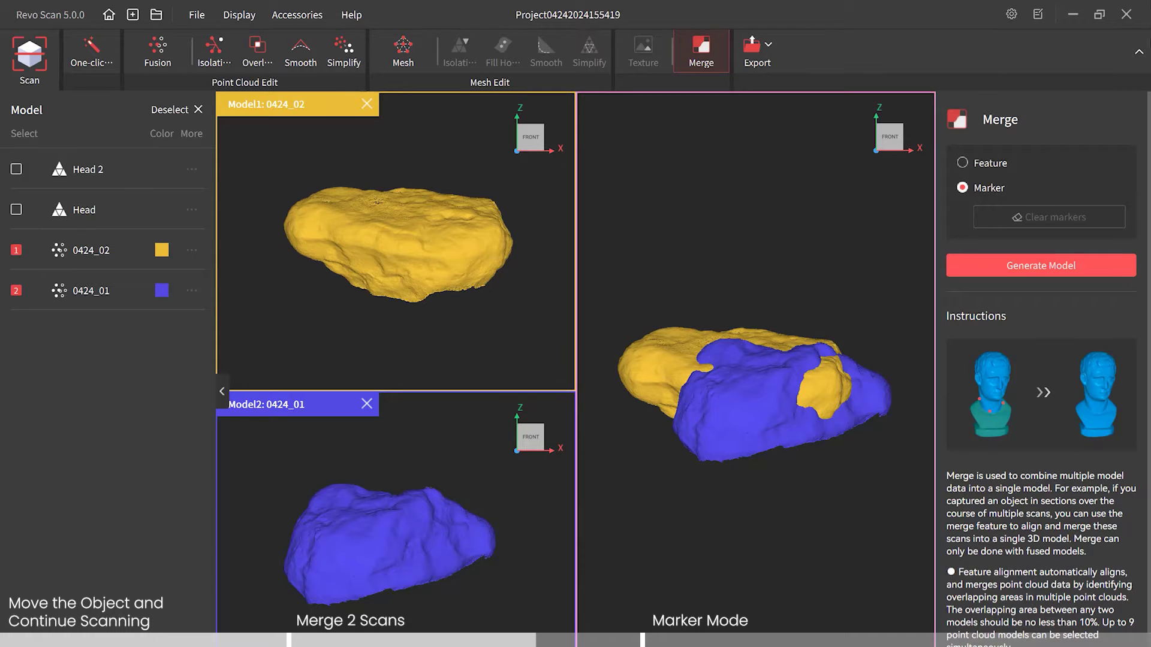
click(964, 162)
click(1019, 260)
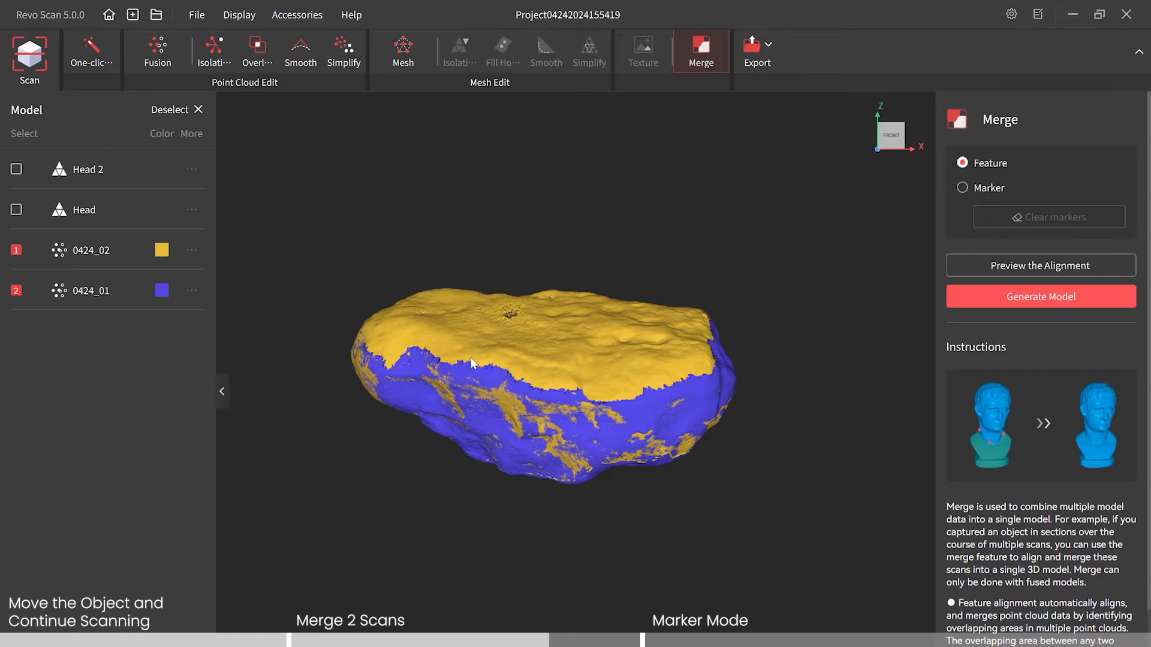
Check the aligned fit and generate merged model Merge_01 from both rock scans
drag(471, 358, 780, 365)
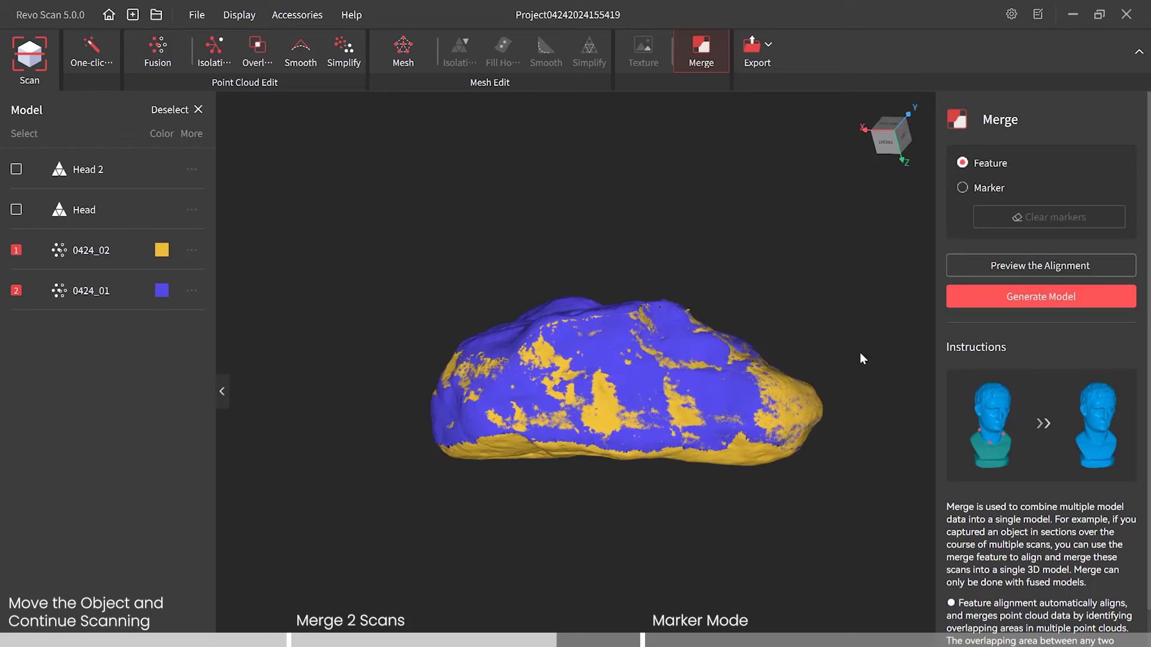
click(1022, 294)
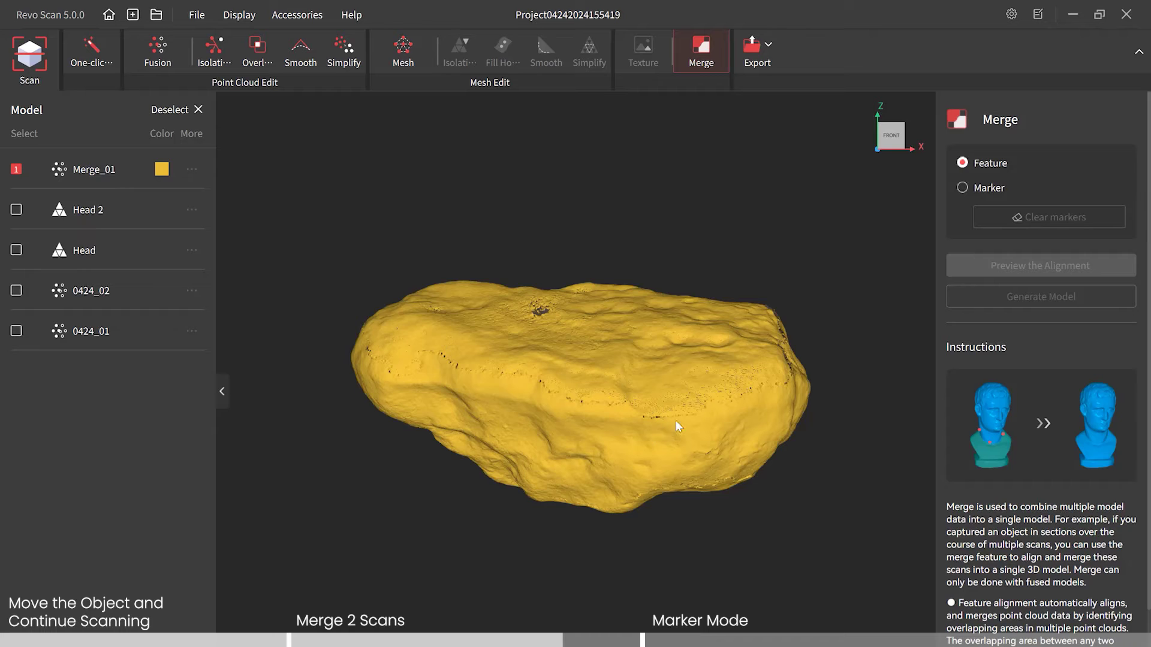
drag(677, 426, 784, 386)
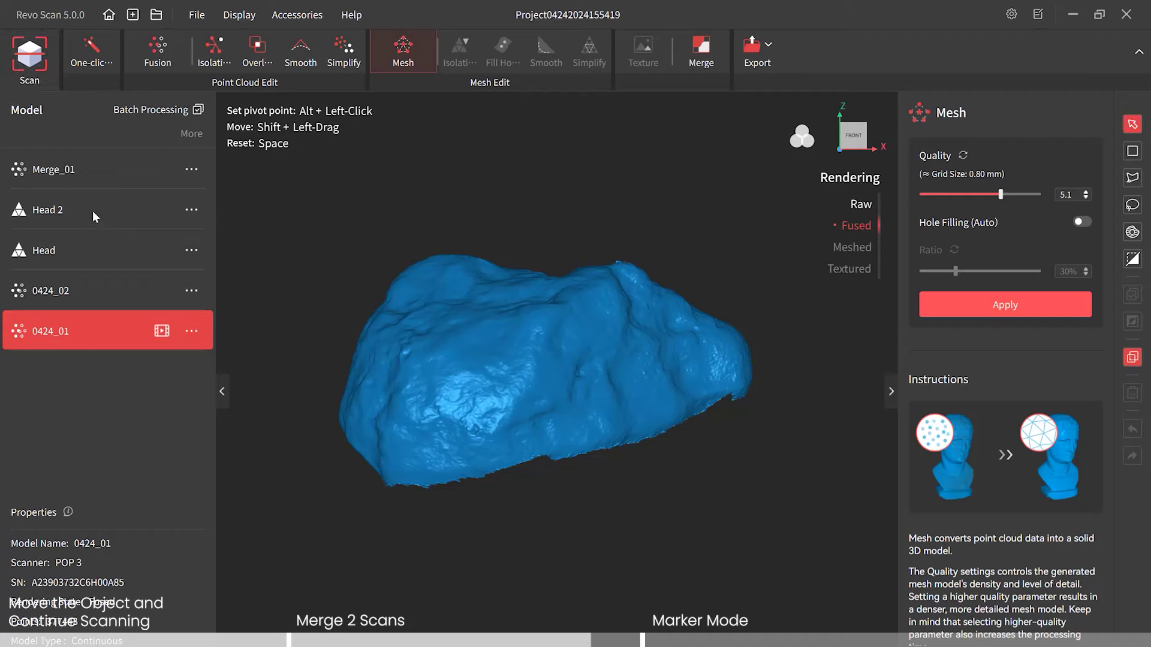
Mesh the Merge_01 point cloud at quality 5.0, then rotate the rock to inspect it
click(81, 166)
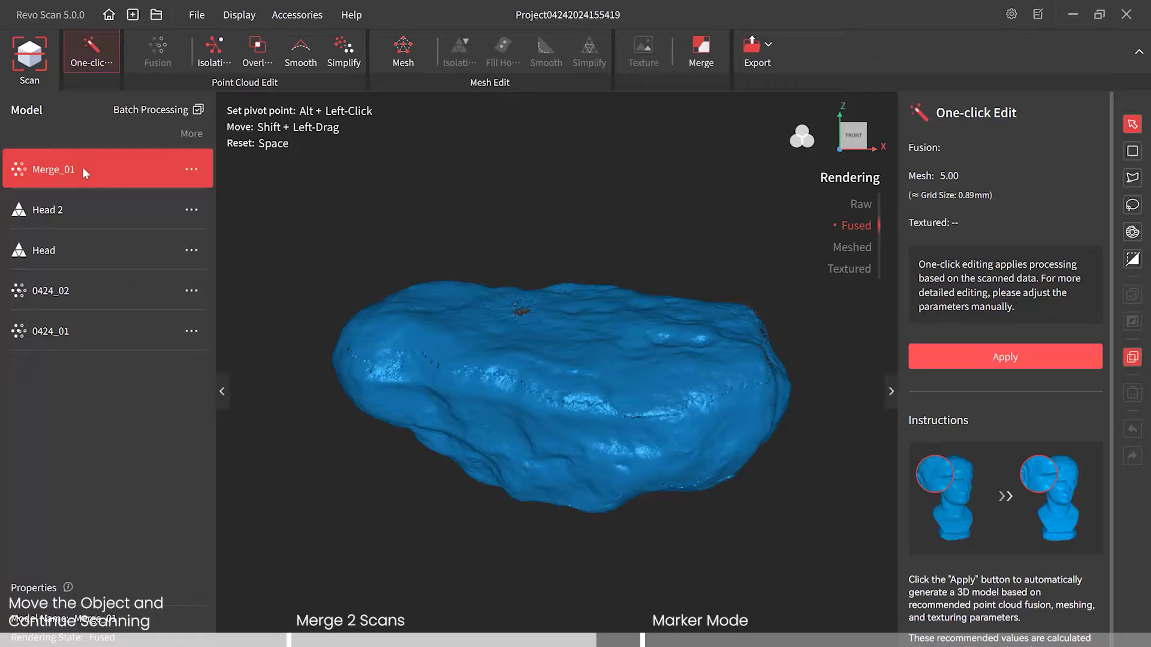
click(404, 54)
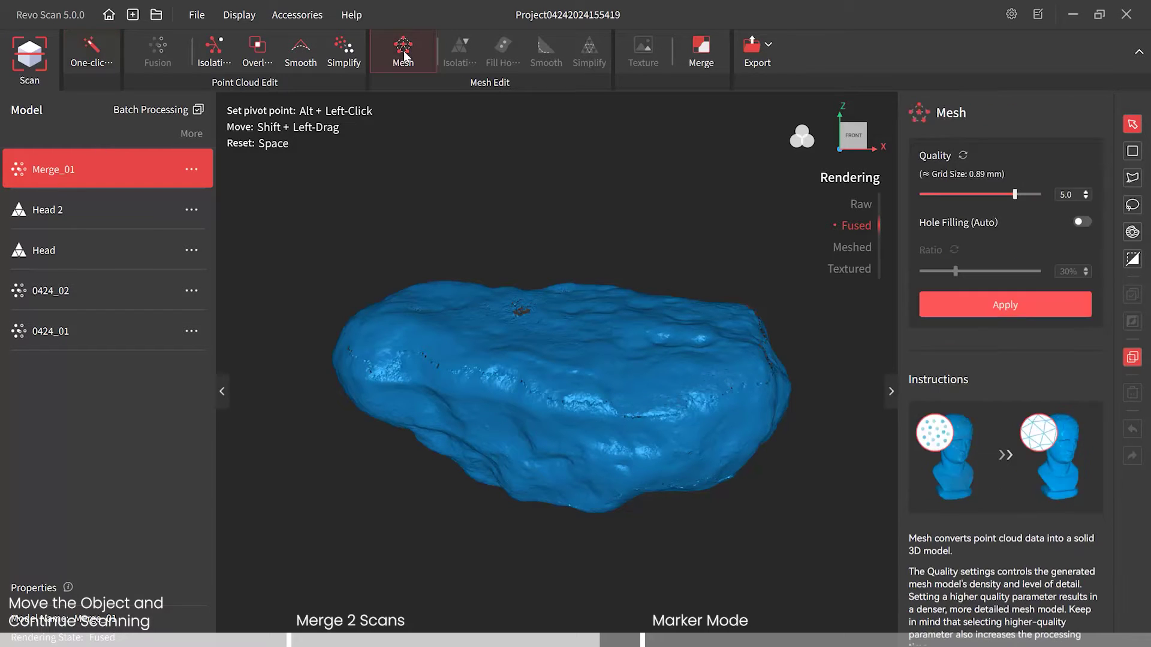
click(1043, 301)
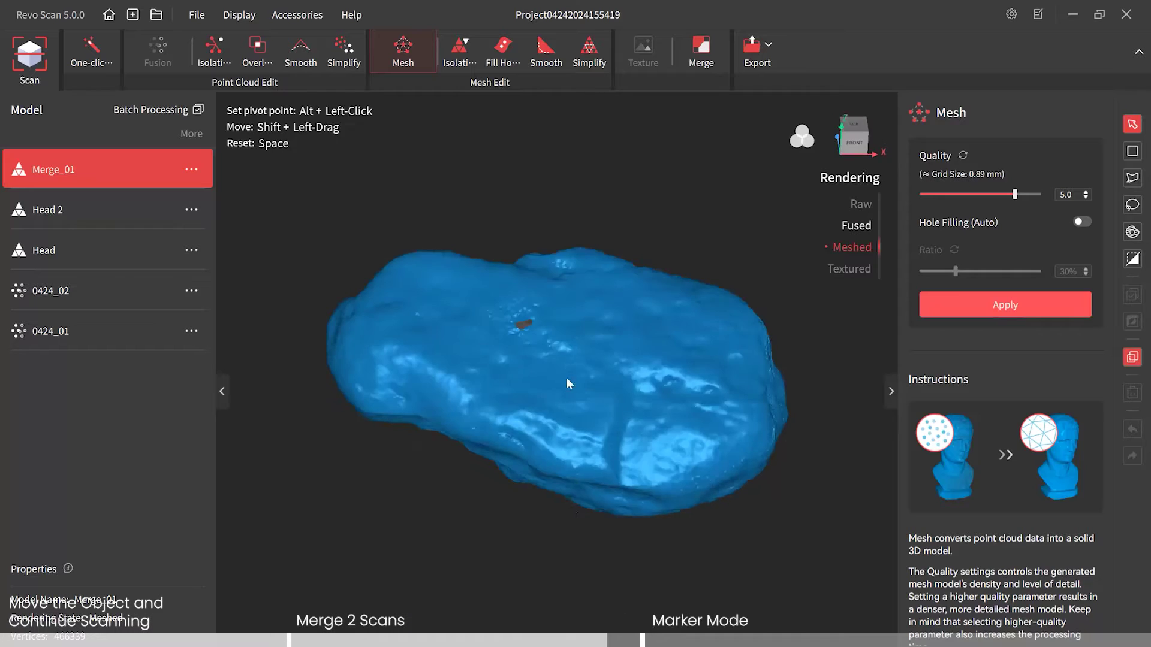
drag(566, 377, 613, 542)
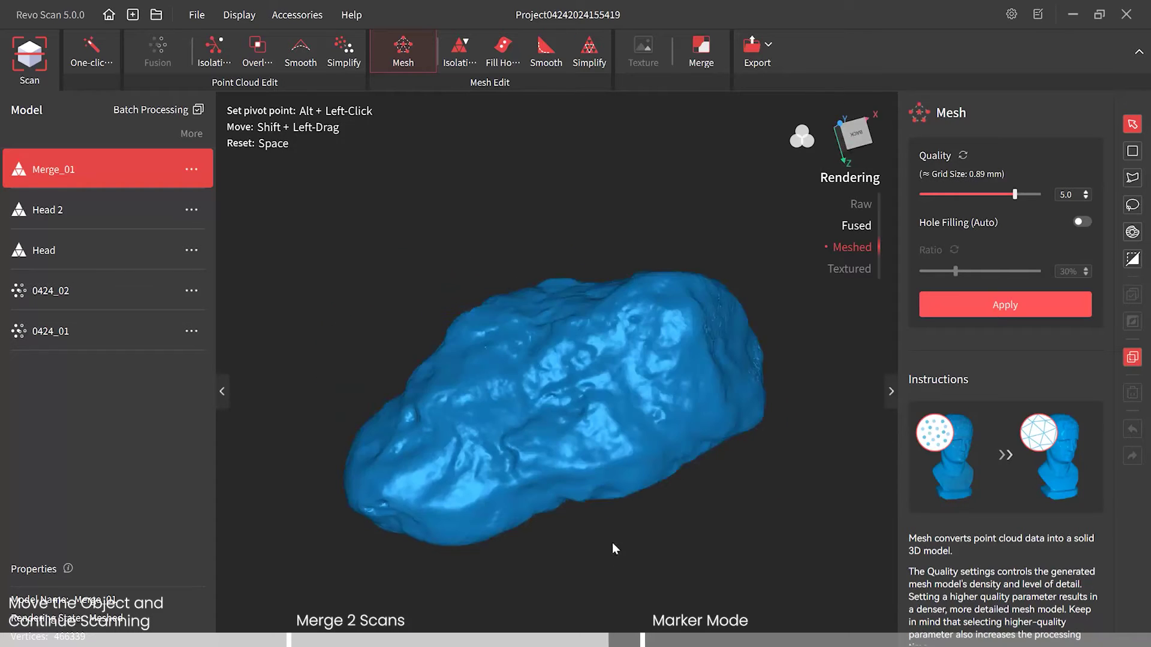
Strip Merge_01's isolated parts at 15.0% and patch its detected hole using the Plane method
click(455, 54)
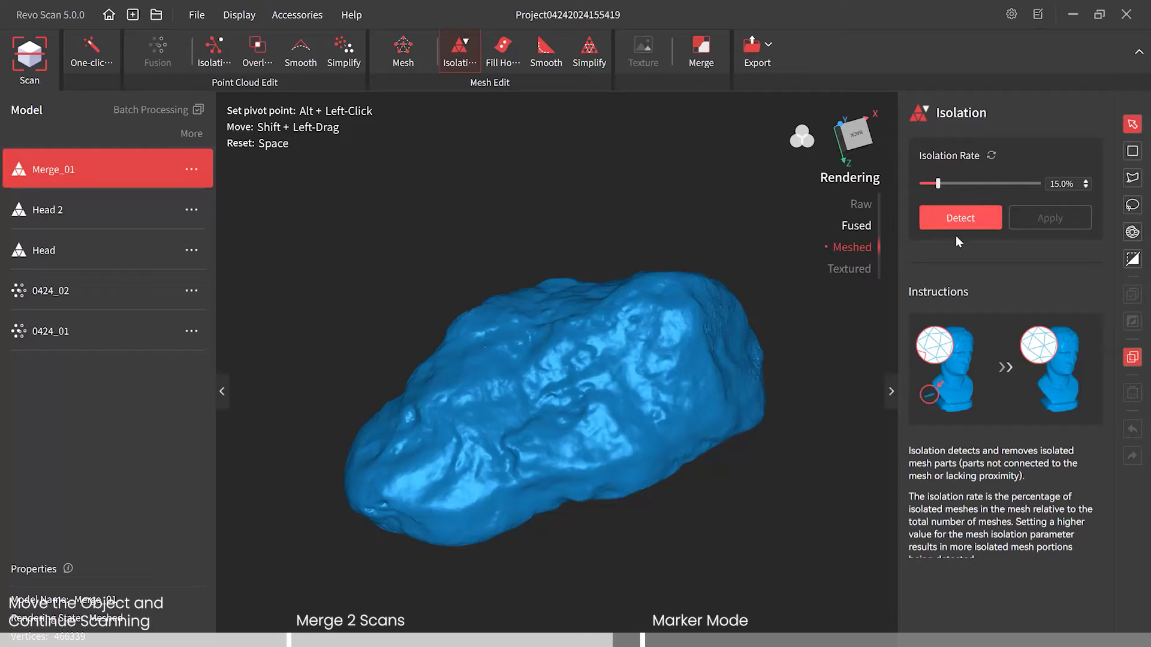
click(954, 215)
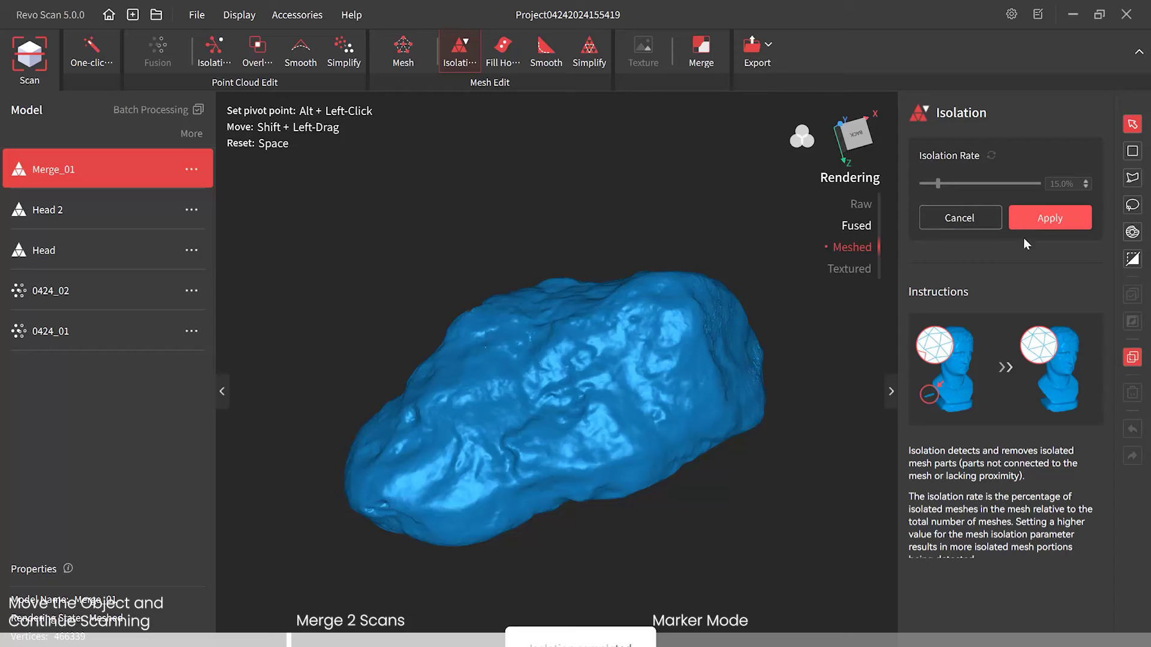
click(1061, 219)
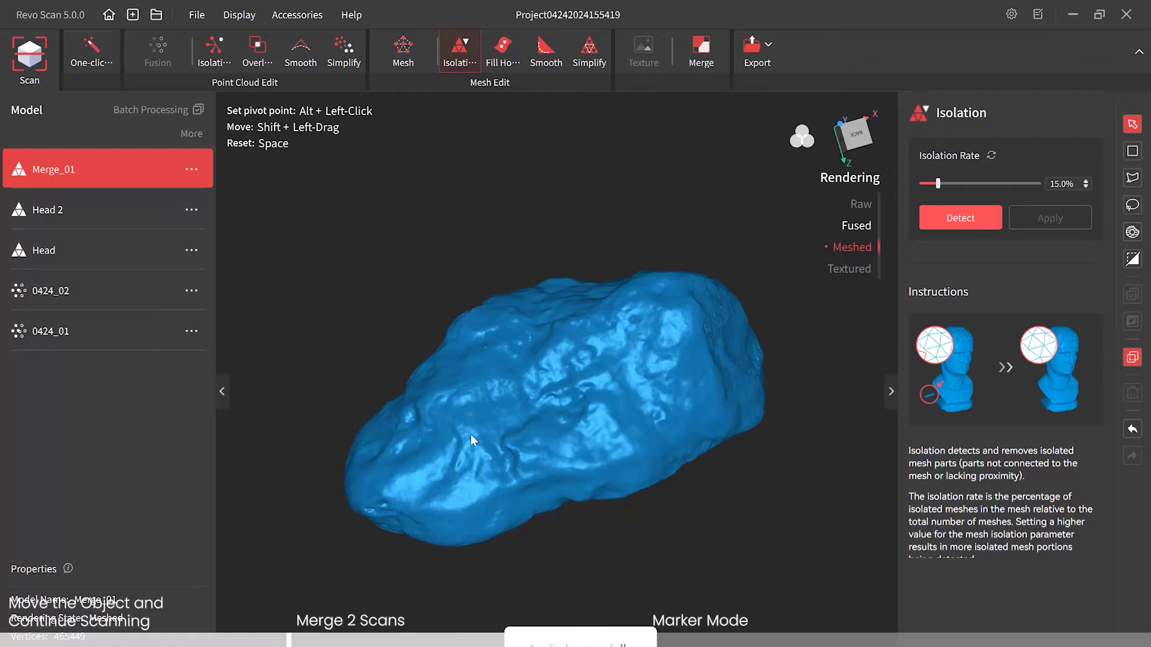
click(506, 60)
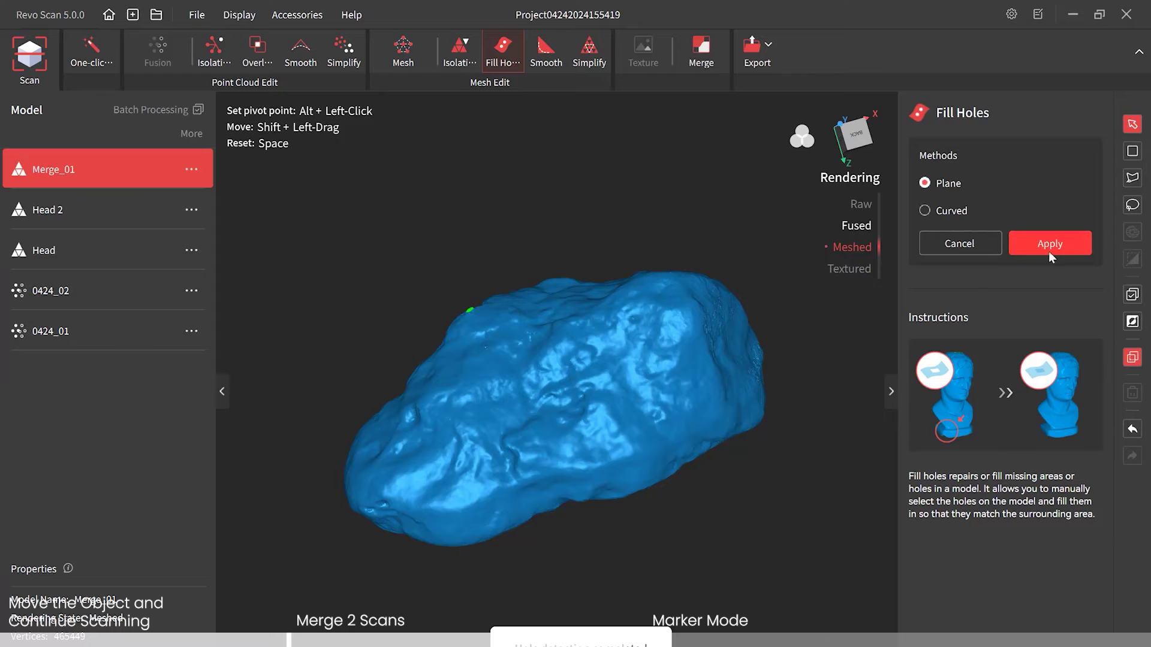
click(1072, 251)
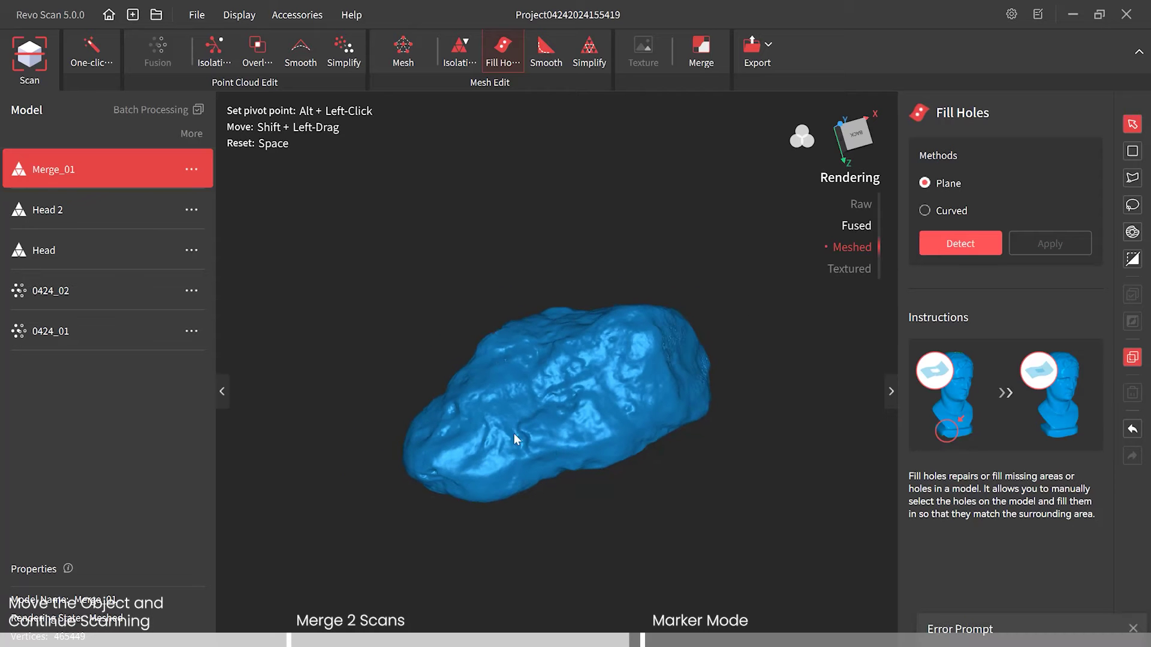